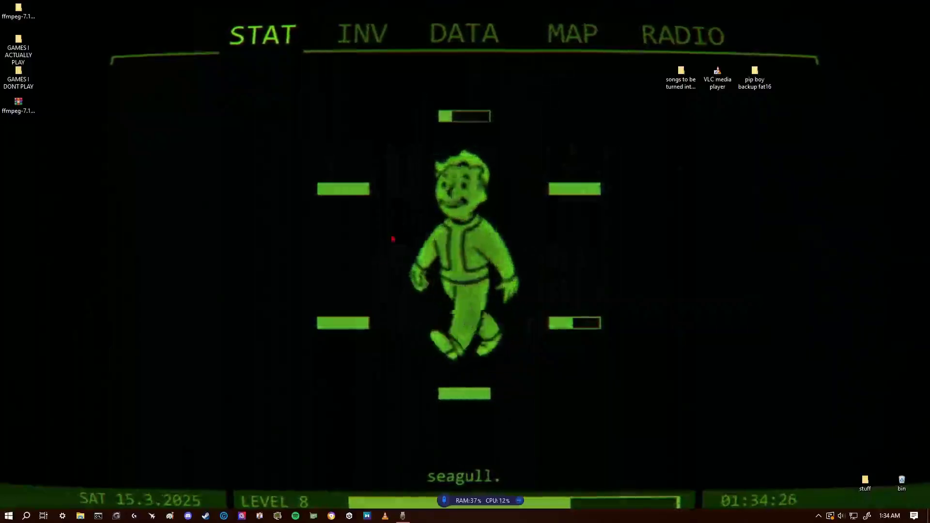
# Minimize the VLC media player and bring up an empty Command Prompt window.
pyautogui.click(384, 516)
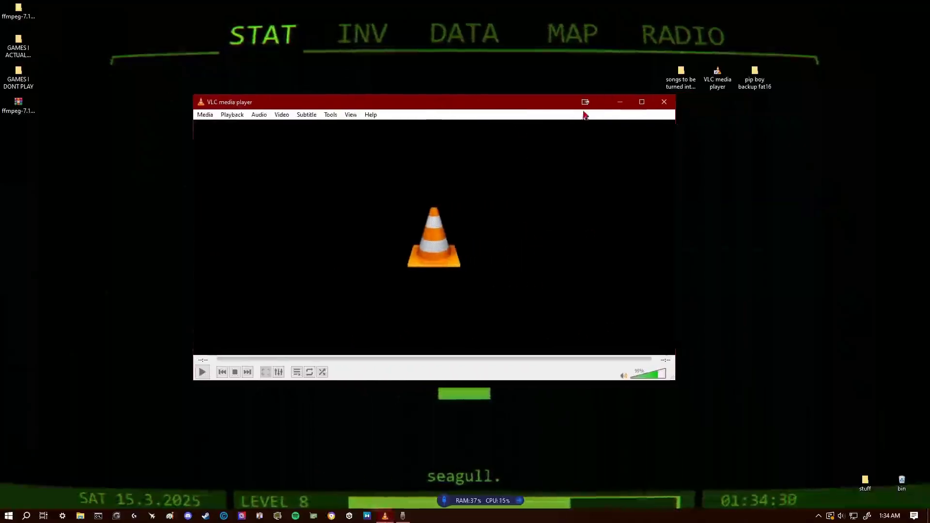
pyautogui.click(619, 102)
pyautogui.click(98, 516)
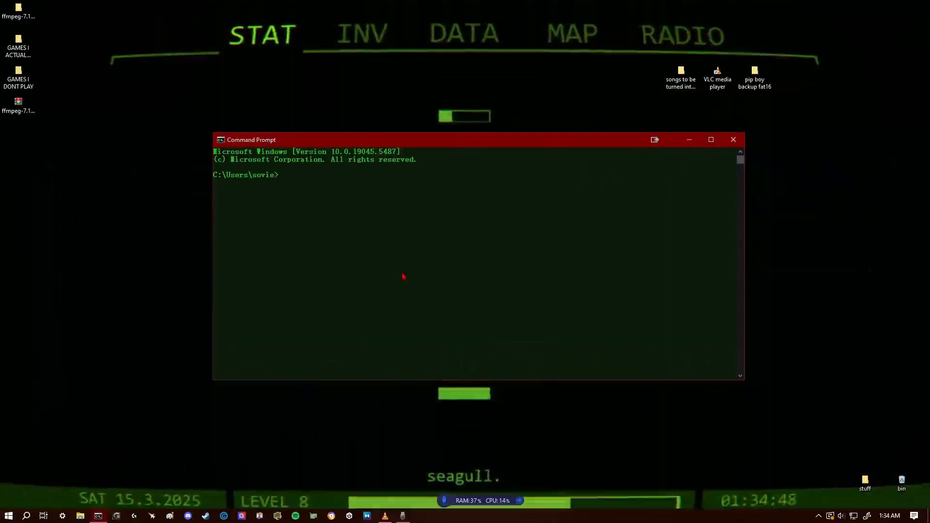
pyautogui.write('ffmpeg')
# Run ffmpeg to confirm version 7.1.1 is installed, then shift the prompt window left.
pyautogui.press('Return')
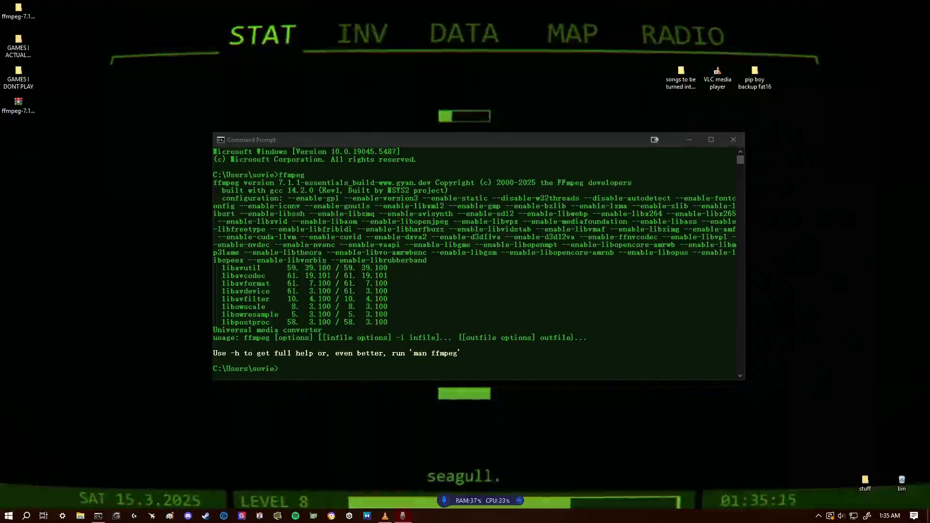
pyautogui.hotkey('alt', 'Tab')
pyautogui.hotkey('alt', 'Tab')
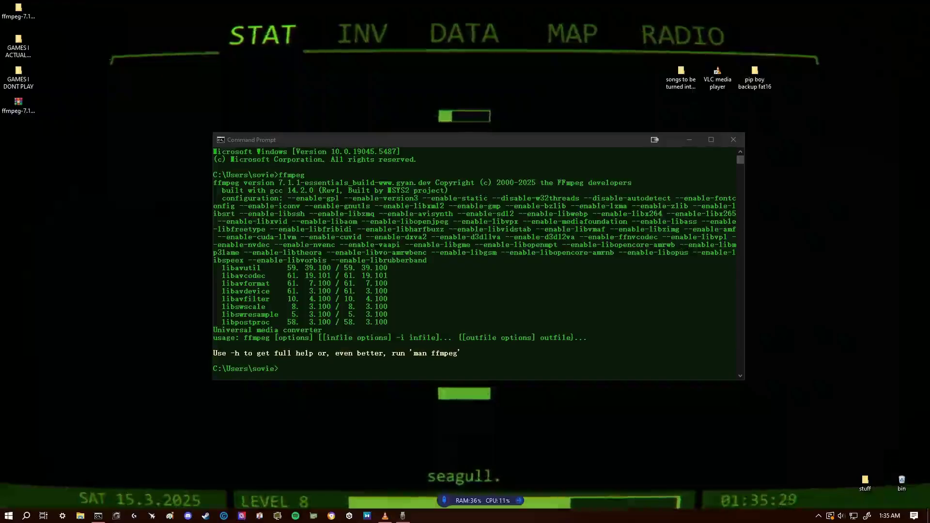
pyautogui.moveTo(518, 142); pyautogui.dragTo(409, 136)
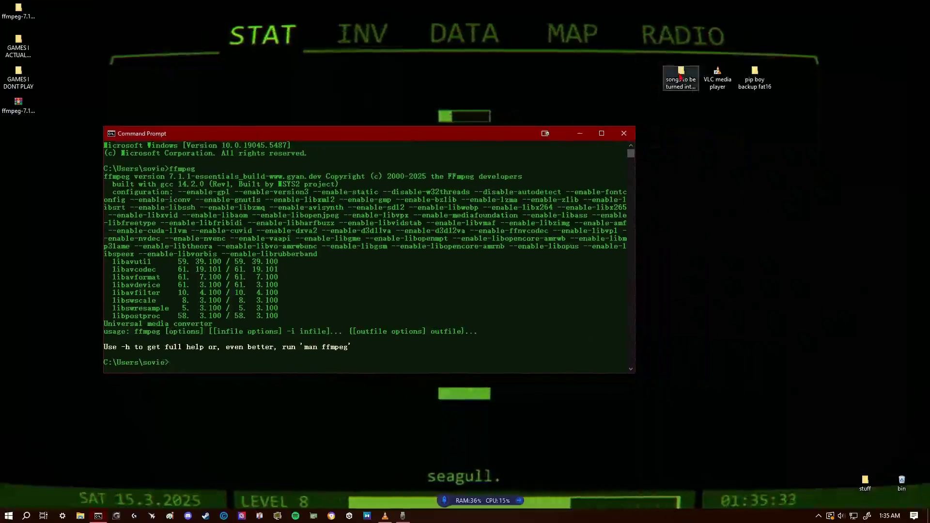
pyautogui.click(681, 78)
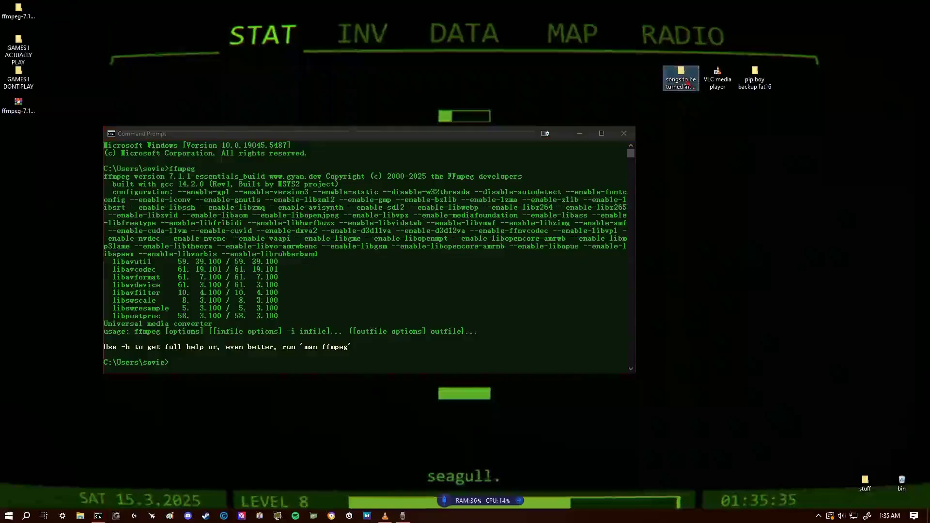
# Move uranium fever.mp3 into the 'songs to be turned into wav' songs subfolder.
pyautogui.doubleClick(683, 73)
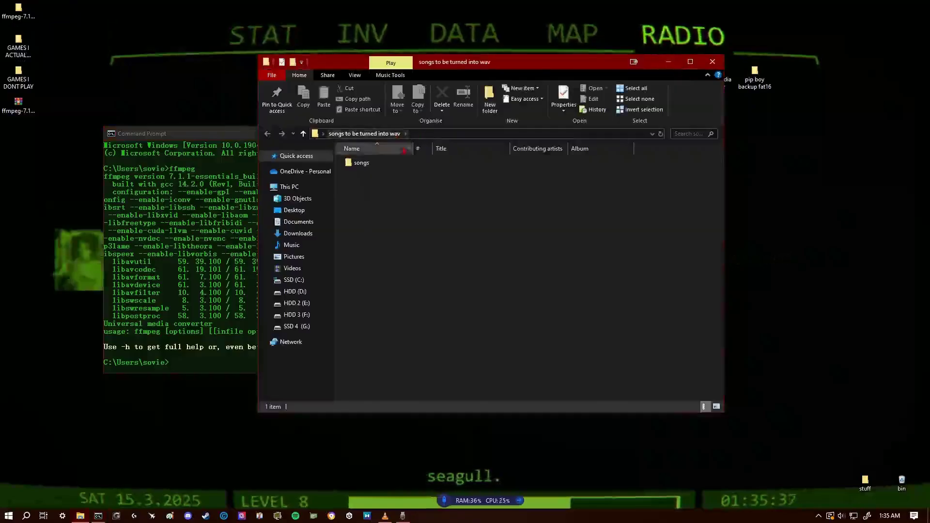
pyautogui.doubleClick(389, 163)
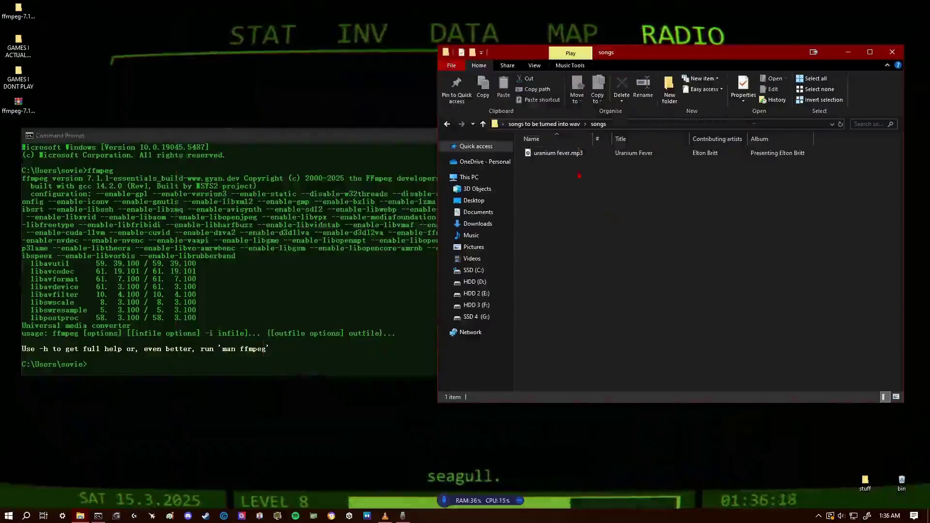
pyautogui.moveTo(565, 154); pyautogui.dragTo(585, 192)
# Rename uranium fever.mp3 to MX01.mp3.
pyautogui.rightClick(572, 153)
pyautogui.click(605, 384)
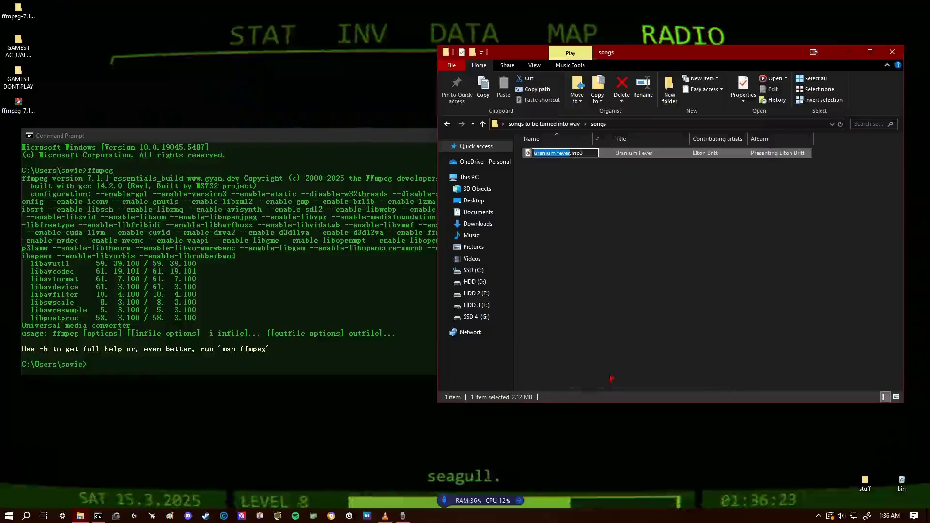
pyautogui.press('BackSpace')
pyautogui.write('MX')
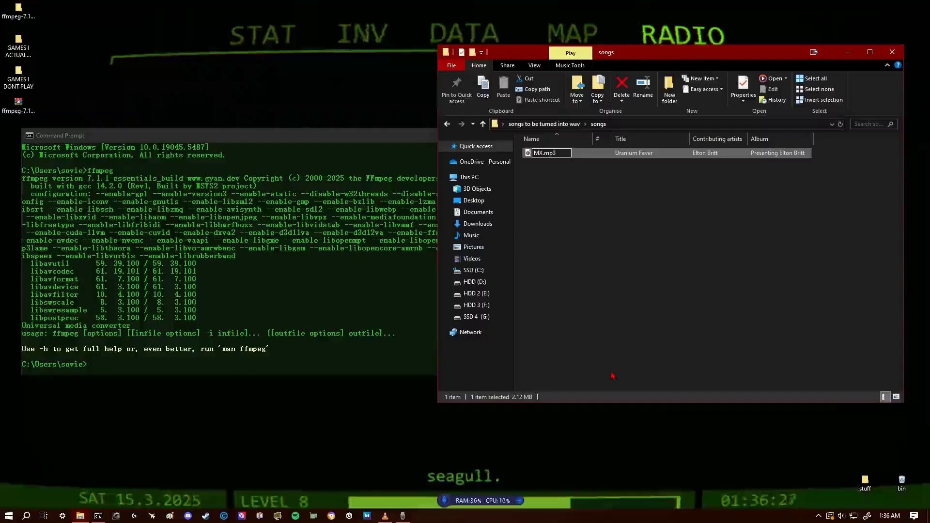
pyautogui.write('09')
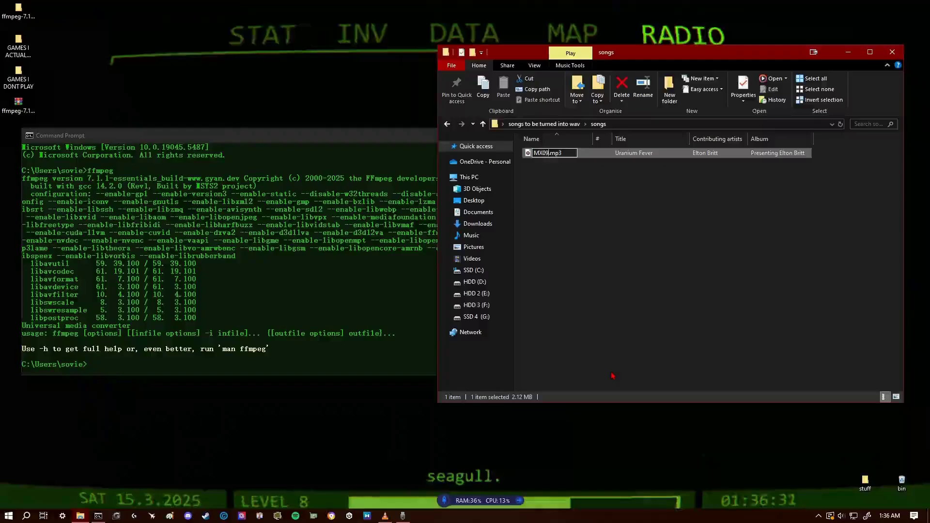
pyautogui.press('BackSpace')
pyautogui.press('BackSpace')
pyautogui.write('1')
pyautogui.write('2')
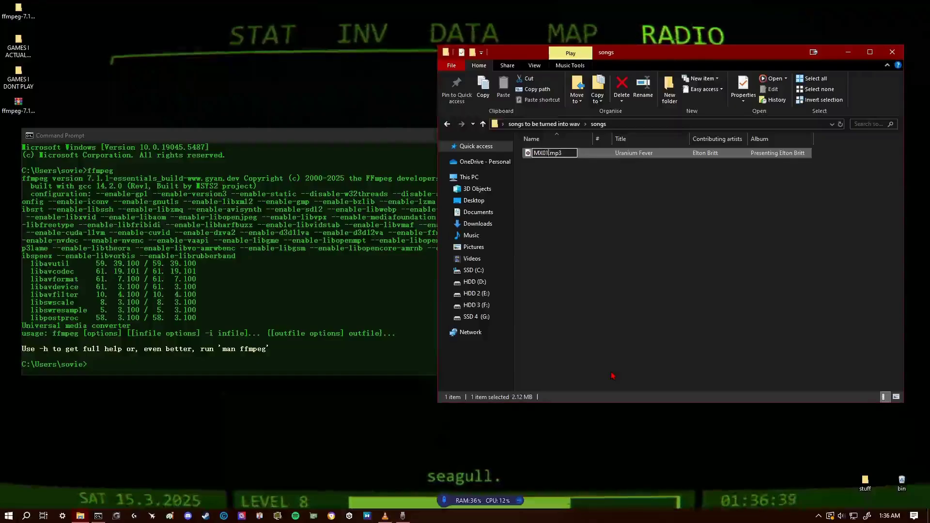
pyautogui.click(616, 233)
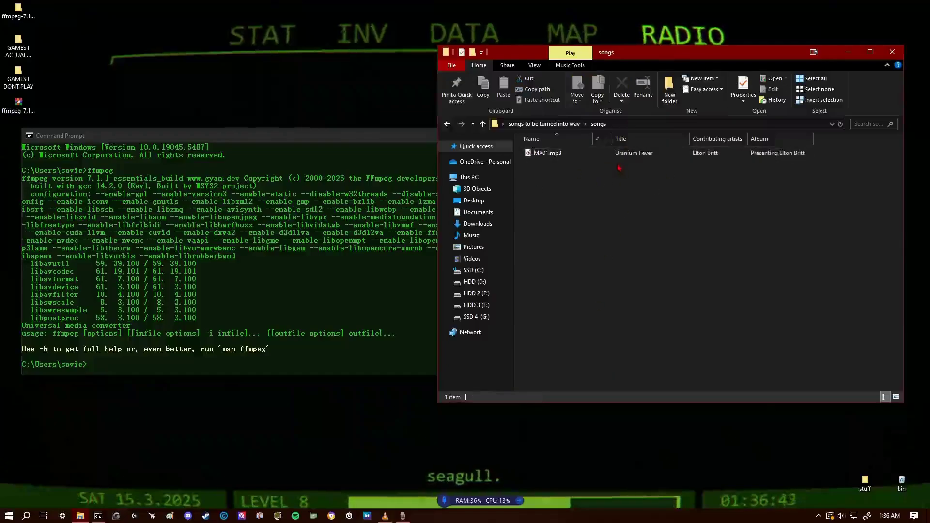
# Move the windows aside and open the pip boy backup fat16 RADIO folder.
pyautogui.moveTo(473, 142); pyautogui.dragTo(463, 135)
pyautogui.click(553, 152)
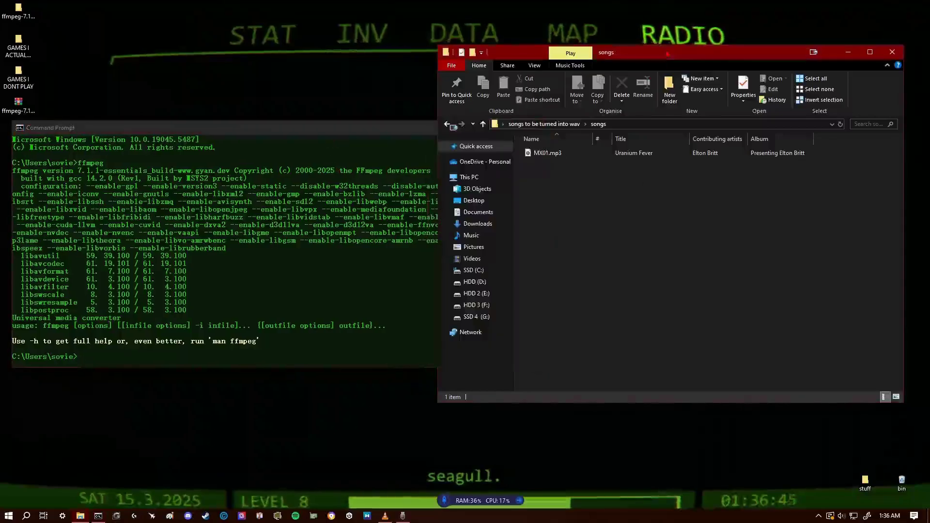
pyautogui.moveTo(552, 153); pyautogui.dragTo(546, 155)
pyautogui.moveTo(509, 53); pyautogui.dragTo(207, 131)
pyautogui.click(756, 76)
pyautogui.doubleClick(759, 76)
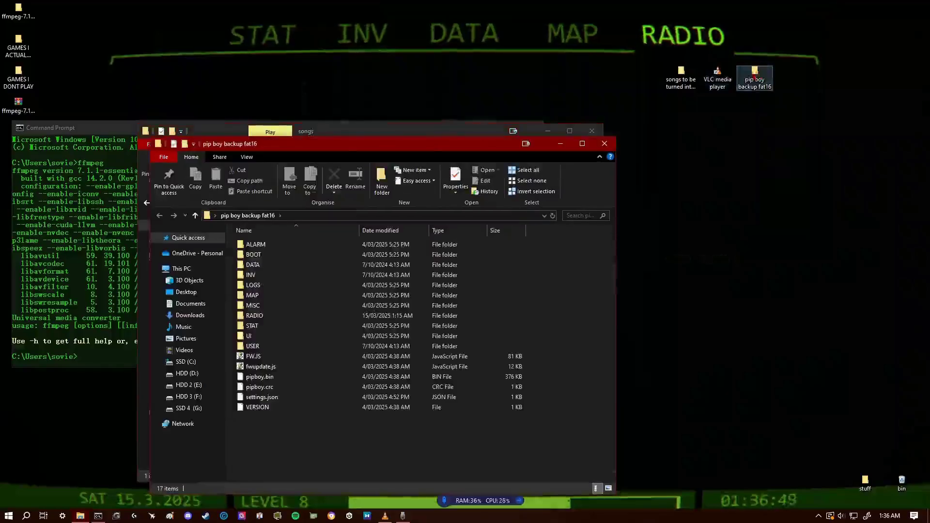
pyautogui.doubleClick(265, 320)
# Select the MX01–MX16 tracks, then the DX01–DX03 files in RADIO.
pyautogui.moveTo(234, 275); pyautogui.dragTo(515, 439)
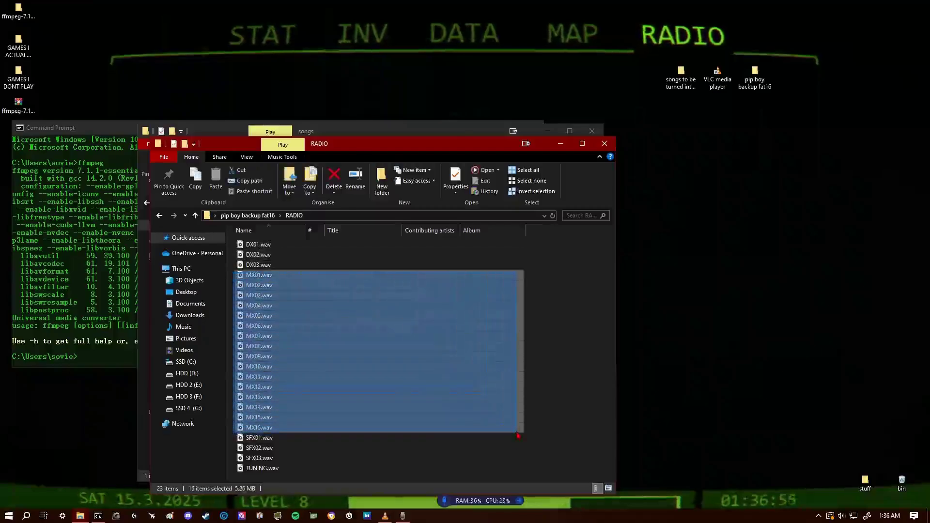
pyautogui.moveTo(516, 439); pyautogui.dragTo(532, 432)
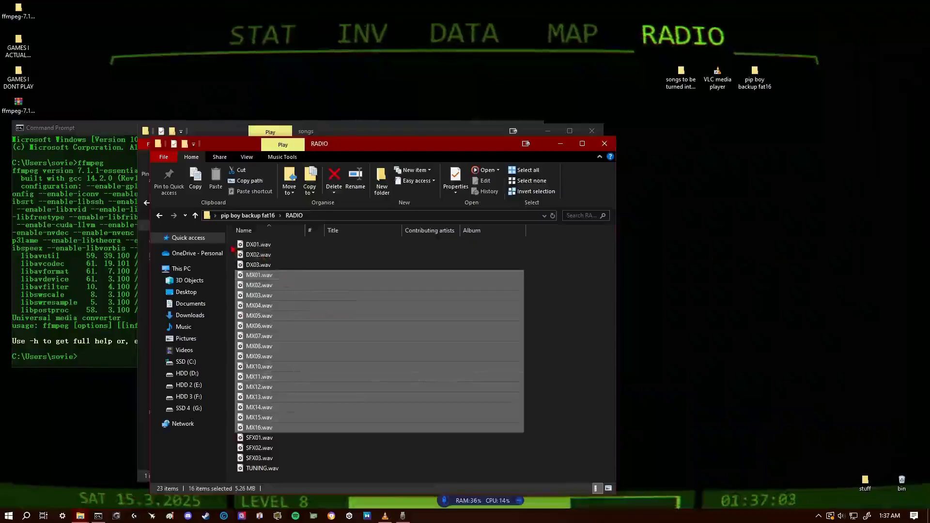
pyautogui.click(238, 247)
pyautogui.moveTo(238, 247); pyautogui.dragTo(247, 266)
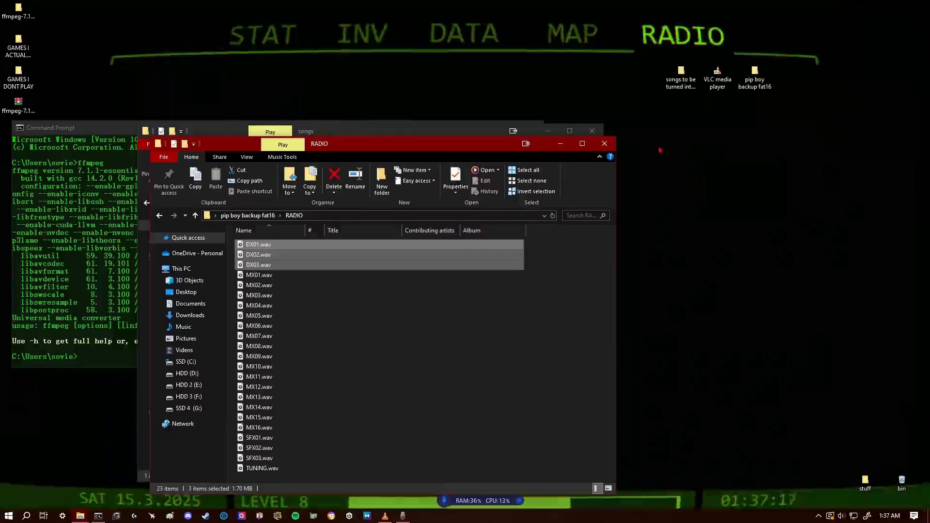
pyautogui.click(559, 143)
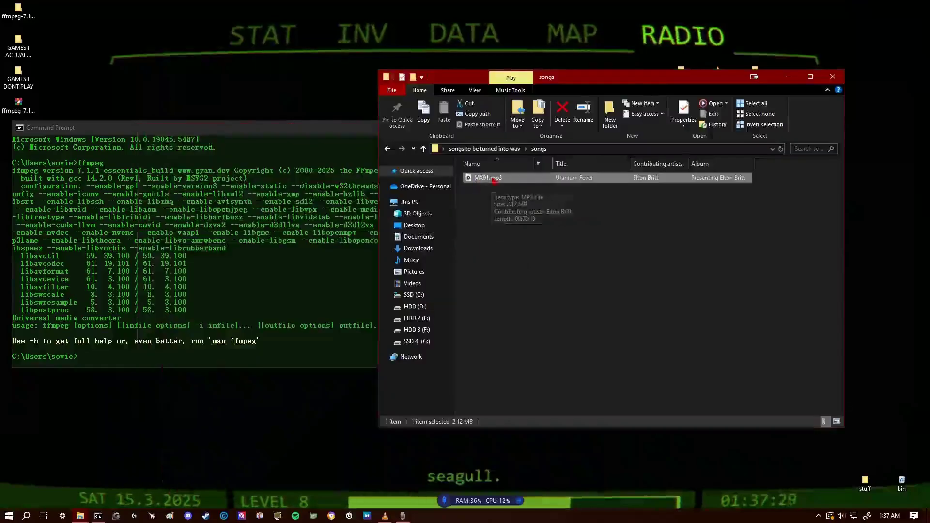
pyautogui.click(788, 76)
pyautogui.doubleClick(754, 73)
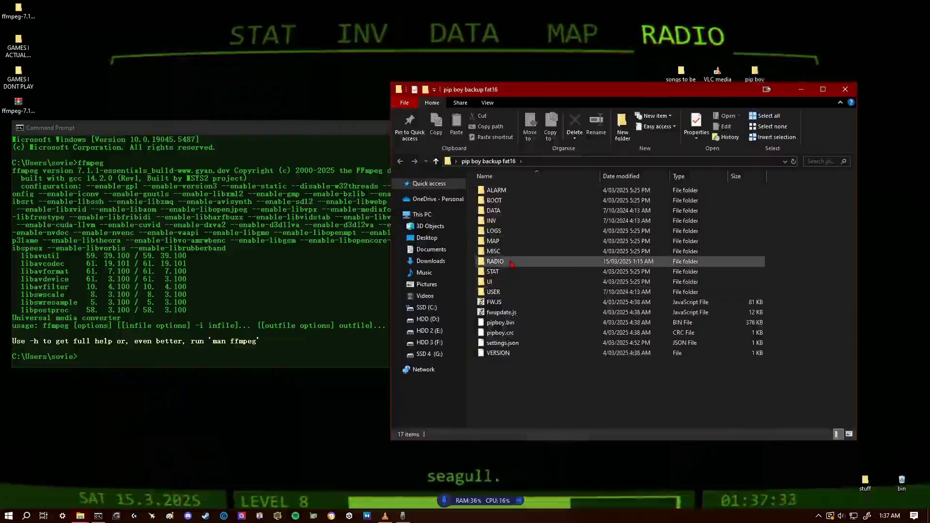
pyautogui.doubleClick(509, 261)
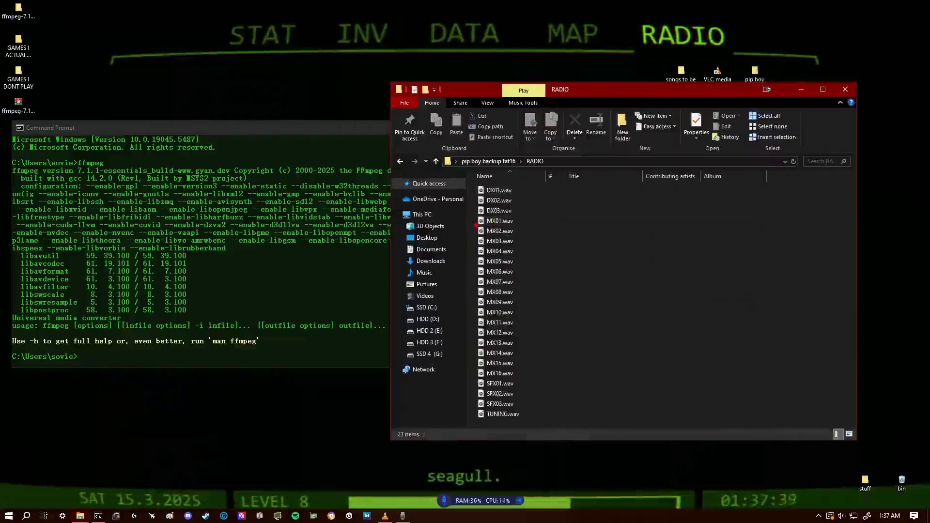
pyautogui.moveTo(475, 226)
pyautogui.mouseDown()
pyautogui.moveTo(540, 367)
pyautogui.moveTo(793, 232)
pyautogui.mouseUp()
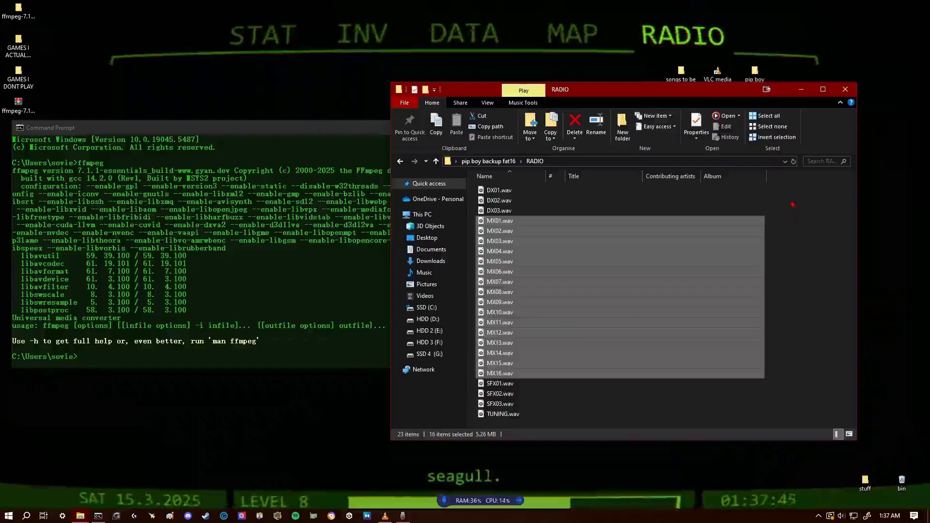
pyautogui.moveTo(774, 187); pyautogui.dragTo(734, 216)
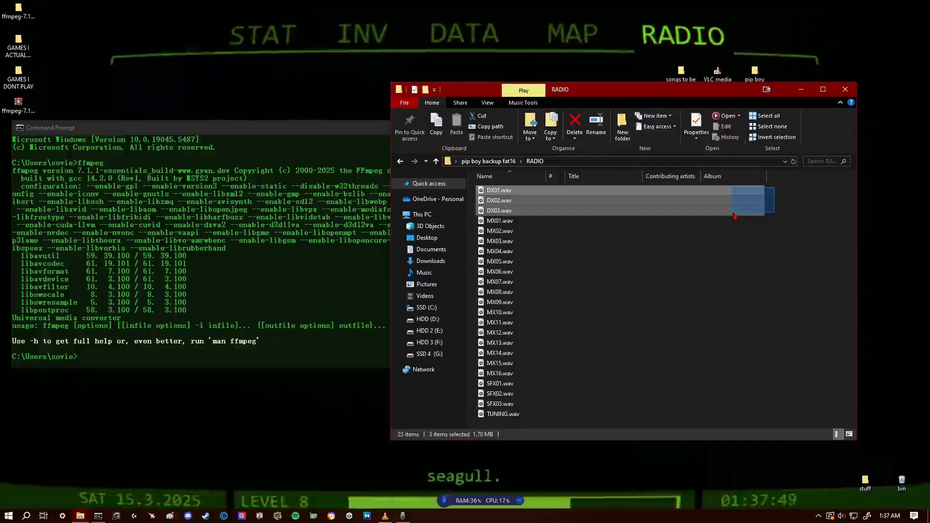
pyautogui.moveTo(734, 216); pyautogui.dragTo(730, 212)
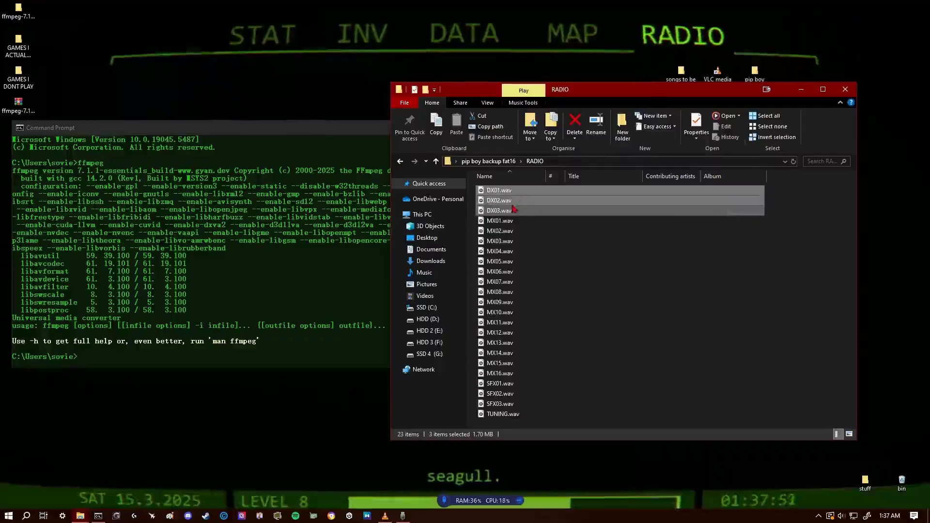
pyautogui.moveTo(779, 186); pyautogui.dragTo(736, 216)
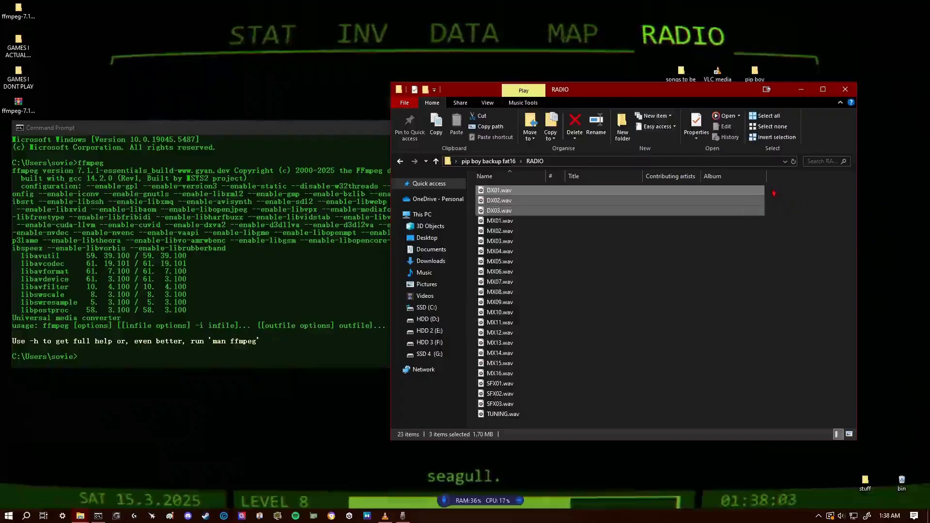
pyautogui.moveTo(774, 193); pyautogui.dragTo(741, 215)
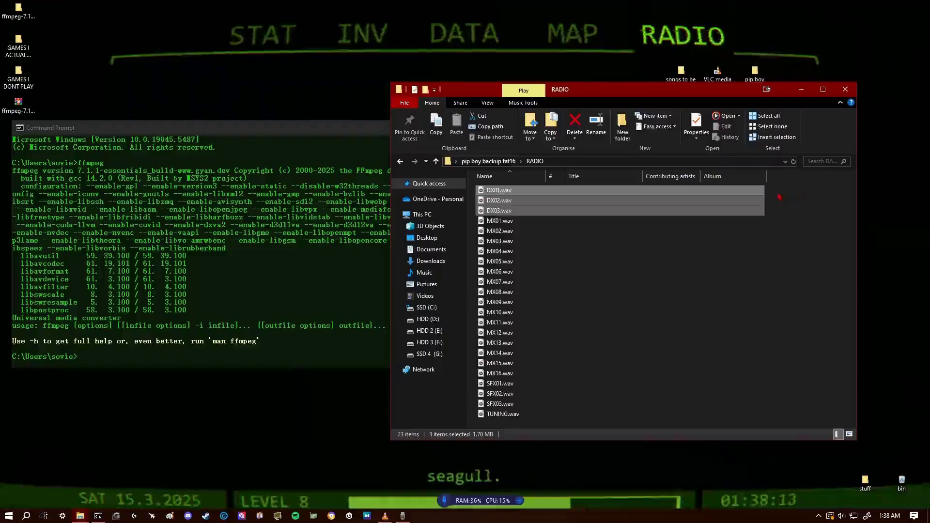
# Copy the songs subfolder's path as text and select MX01.mp3.
pyautogui.doubleClick(681, 73)
pyautogui.click(509, 203)
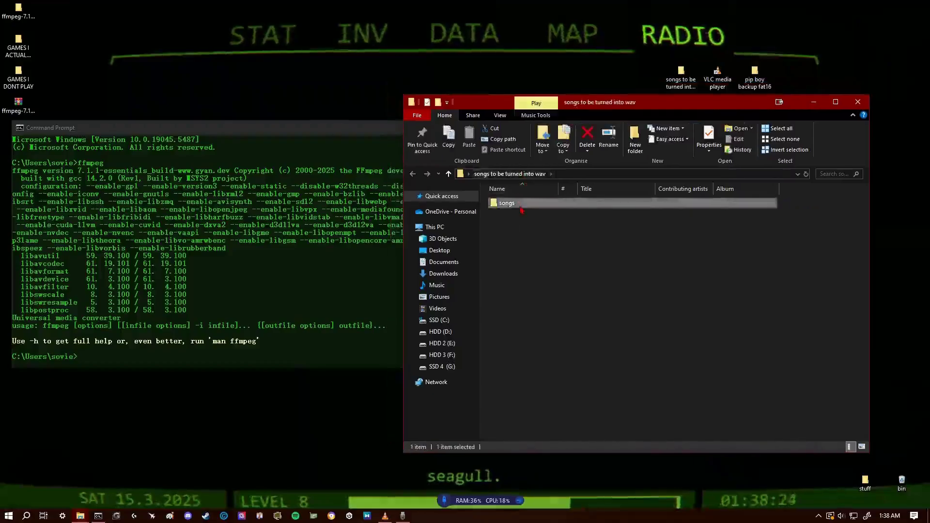
pyautogui.doubleClick(521, 207)
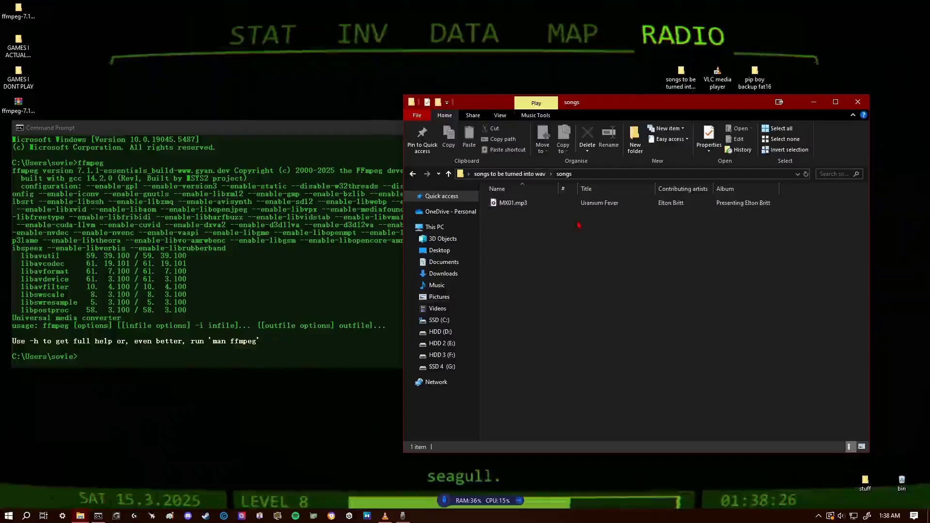
pyautogui.rightClick(599, 180)
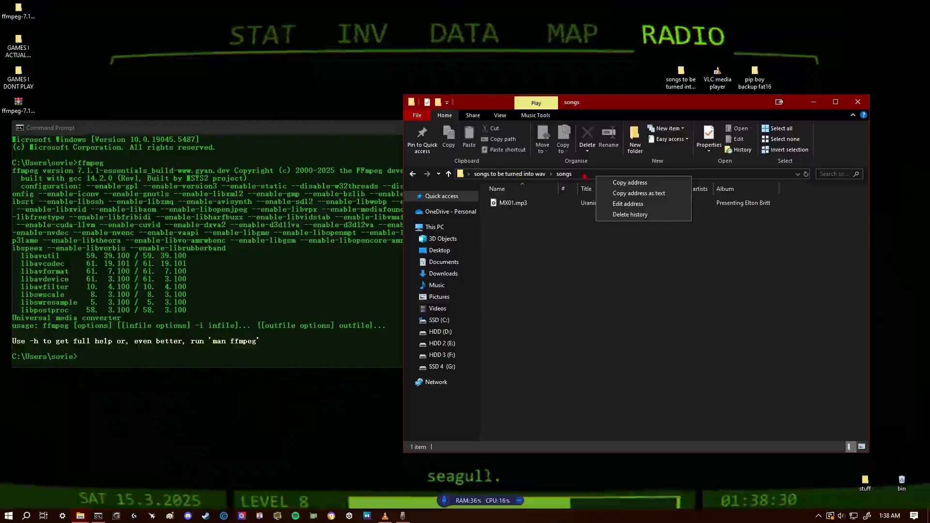
pyautogui.click(639, 195)
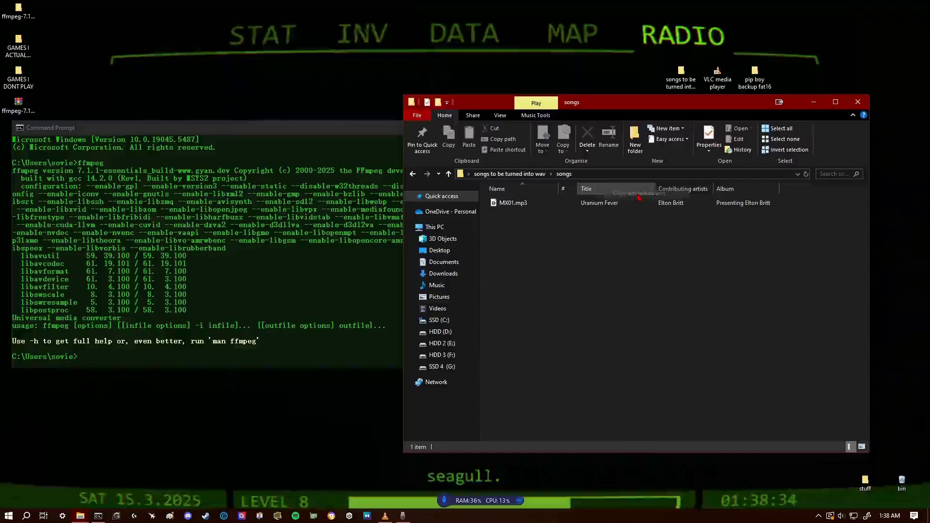
pyautogui.moveTo(622, 110); pyautogui.dragTo(631, 109)
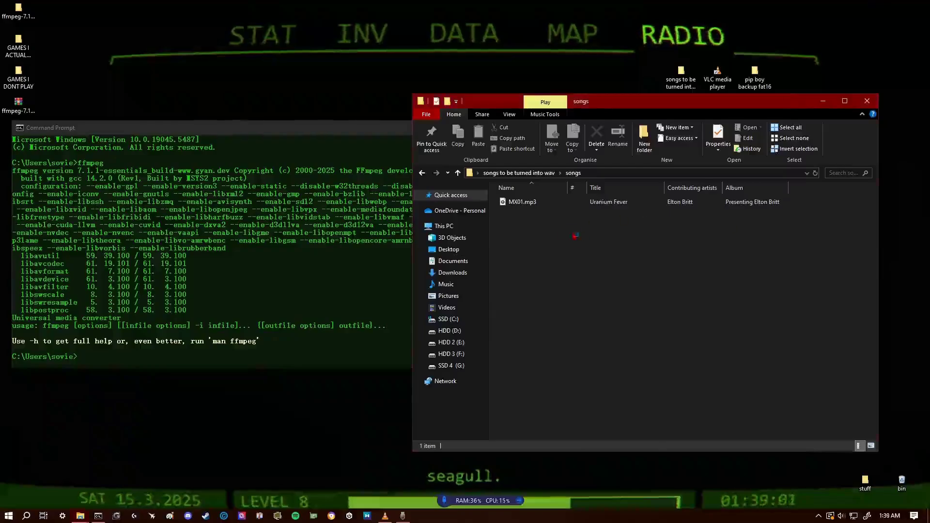
pyautogui.moveTo(576, 234); pyautogui.dragTo(524, 199)
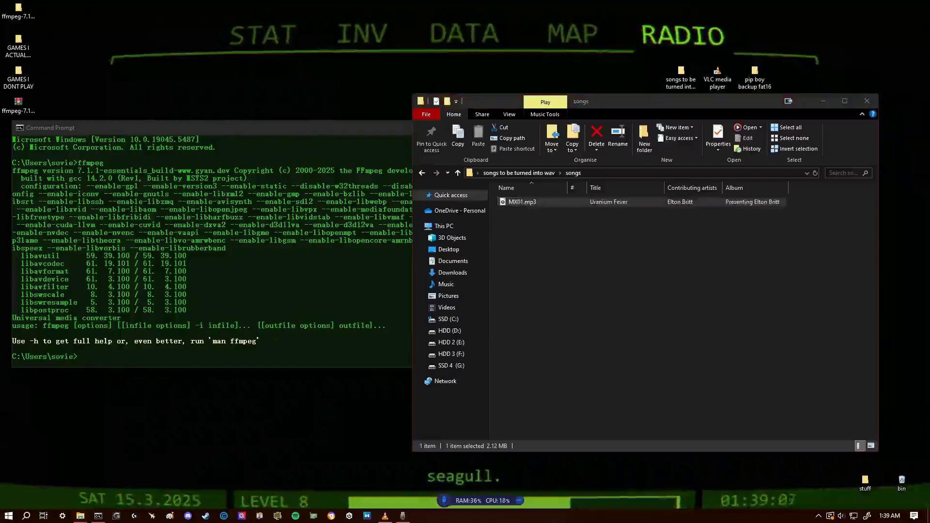
# Paste the earlier ffmpeg specification prompt into a new ChatGPT message.
pyautogui.hotkey('alt', 'Tab')
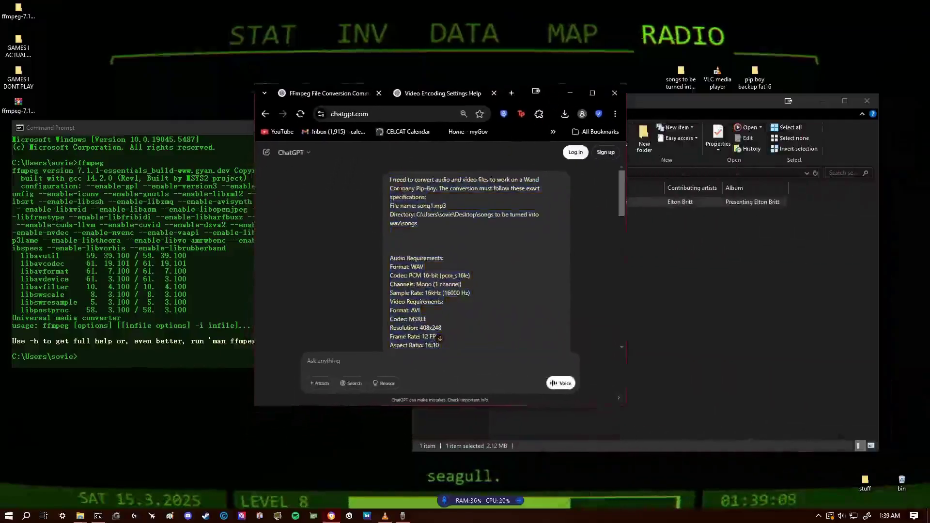
pyautogui.moveTo(384, 175); pyautogui.dragTo(427, 197)
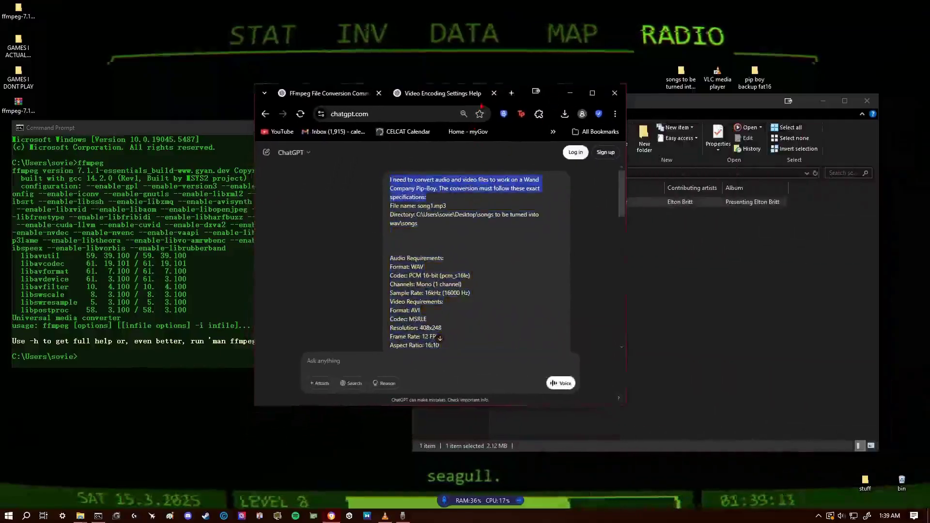
pyautogui.press('super+Down')
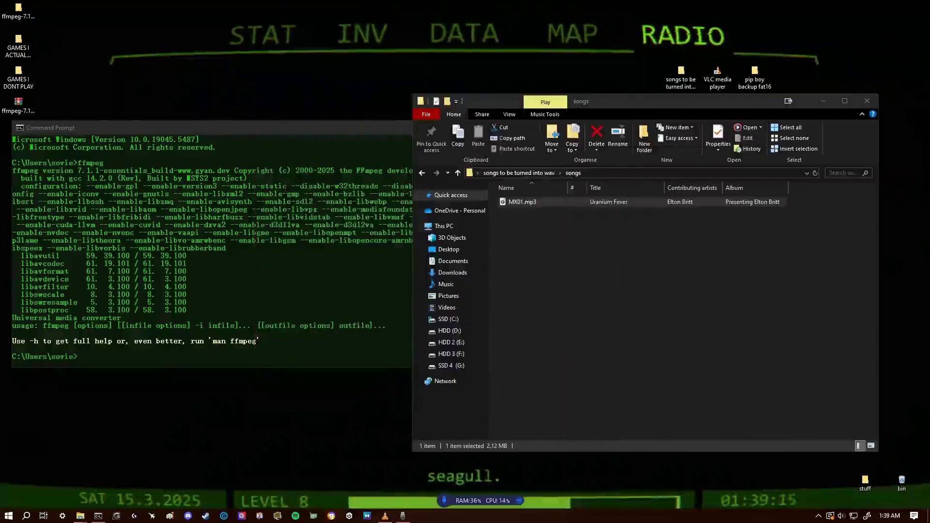
pyautogui.hotkey('alt', 'Tab')
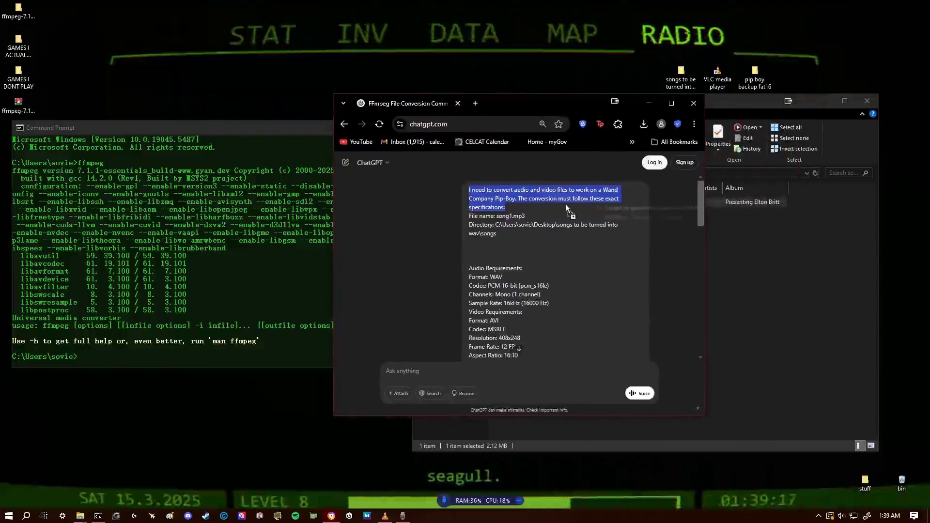
pyautogui.click(470, 189)
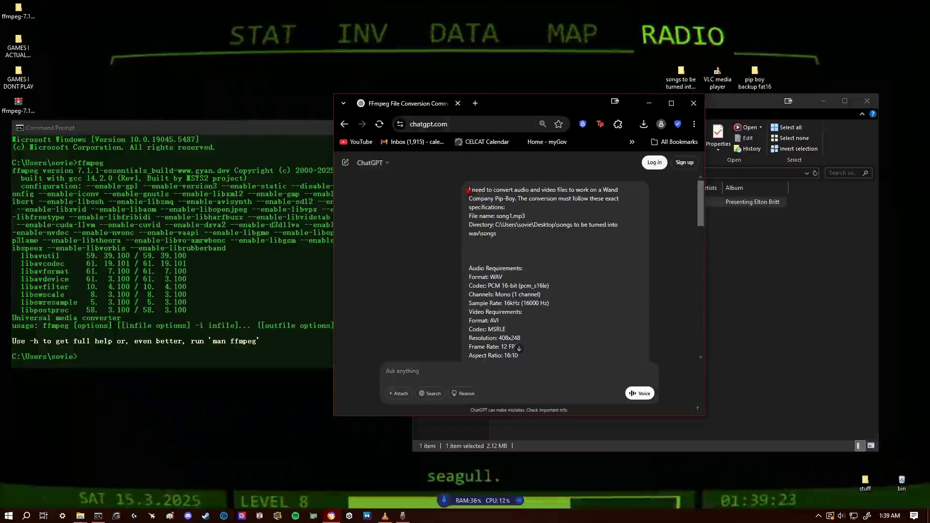
pyautogui.moveTo(469, 189); pyautogui.dragTo(558, 244)
pyautogui.click(531, 236)
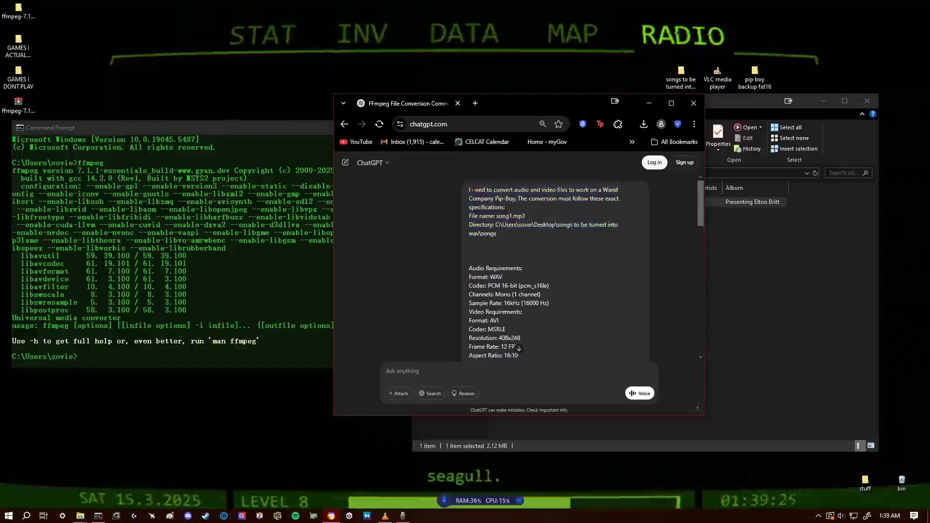
pyautogui.moveTo(468, 190); pyautogui.dragTo(568, 314)
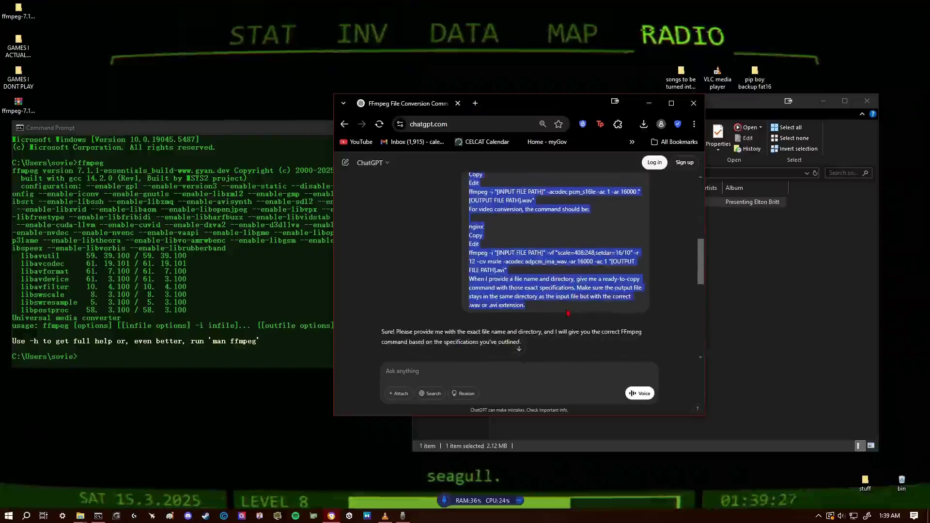
pyautogui.click(566, 313)
pyautogui.scroll(5, 555, 240)
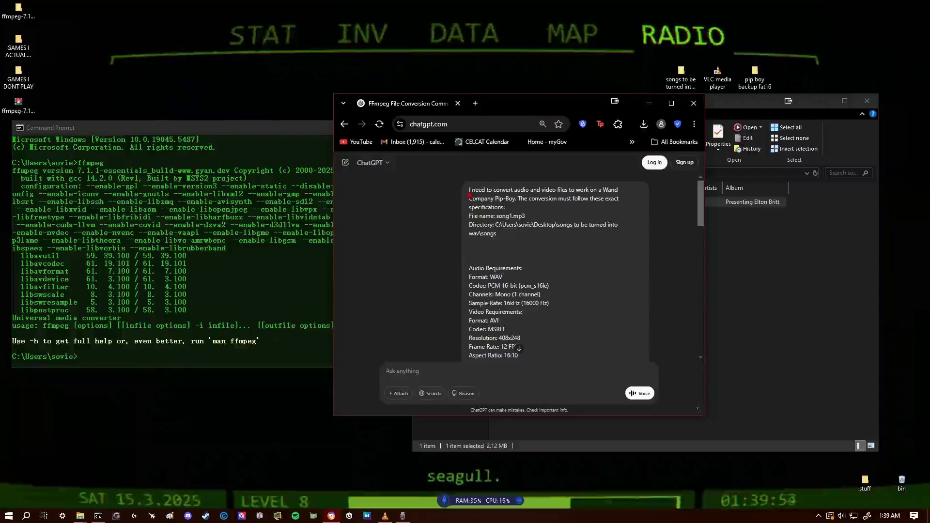
pyautogui.moveTo(469, 190)
pyautogui.mouseDown()
pyautogui.moveTo(560, 265)
pyautogui.moveTo(538, 265)
pyautogui.mouseUp()
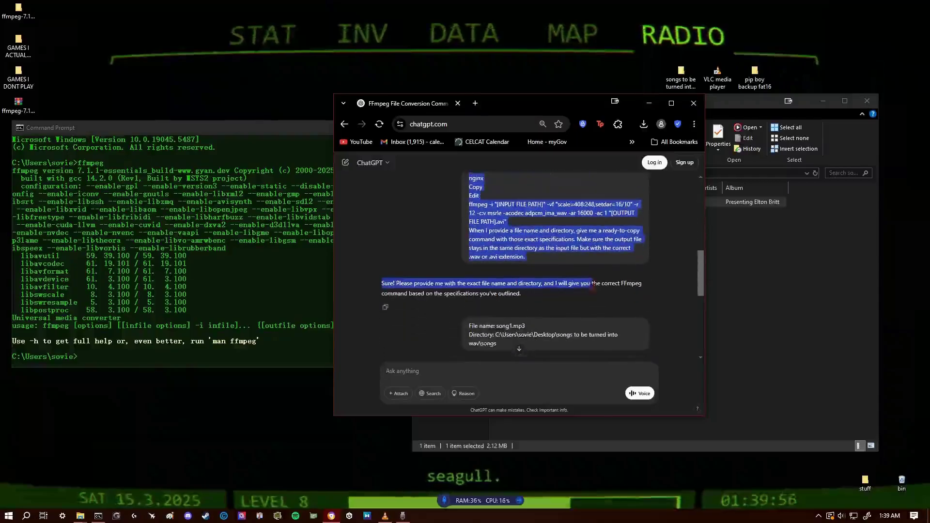
pyautogui.click(443, 367)
pyautogui.hotkey('ctrl', 'v')
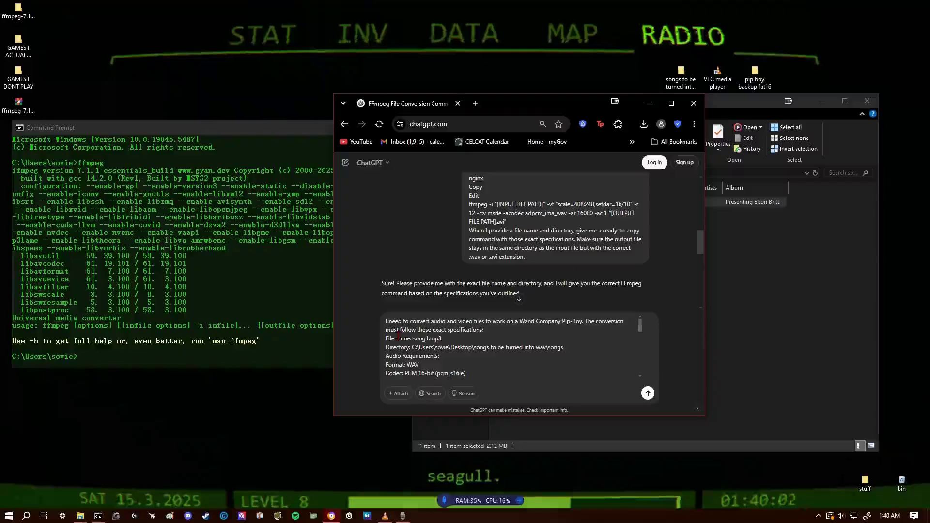
# Replace the sample file name in the prompt with MX01.mp3.
pyautogui.moveTo(441, 339); pyautogui.dragTo(424, 339)
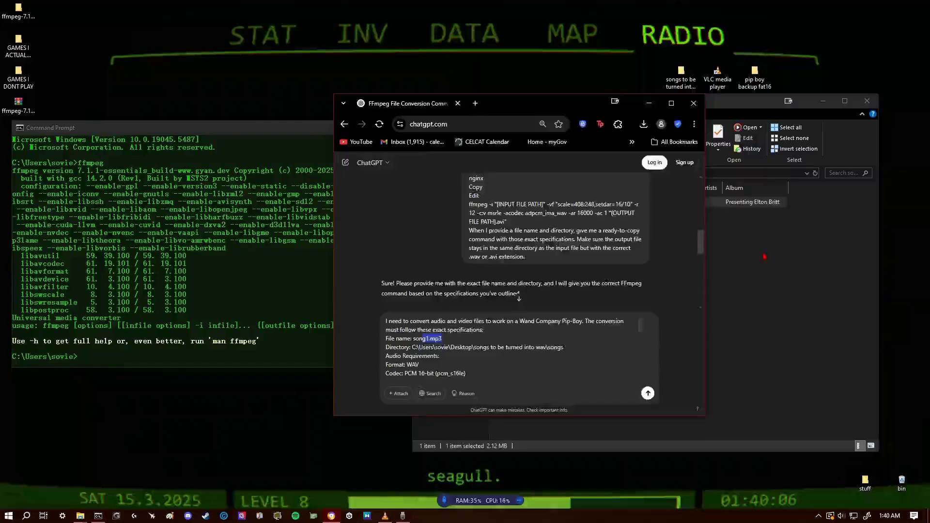
pyautogui.click(800, 327)
pyautogui.rightClick(530, 205)
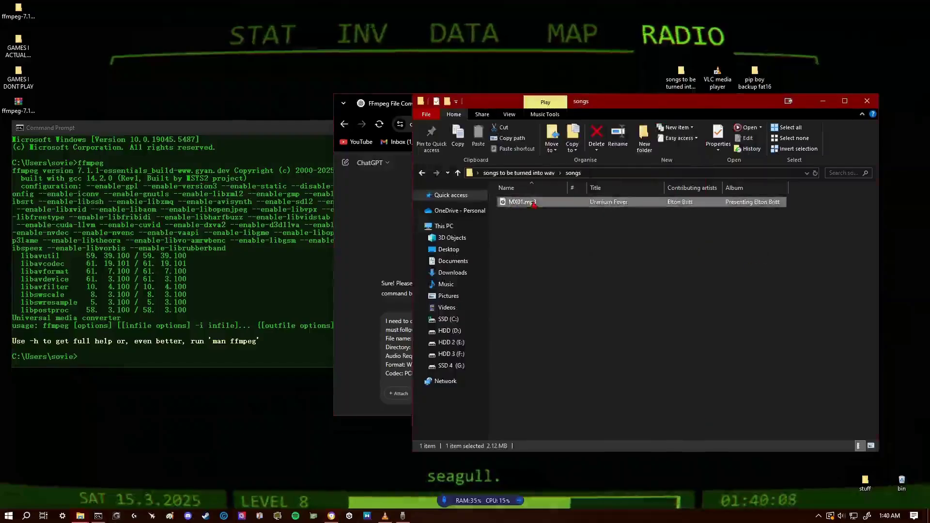
pyautogui.click(553, 432)
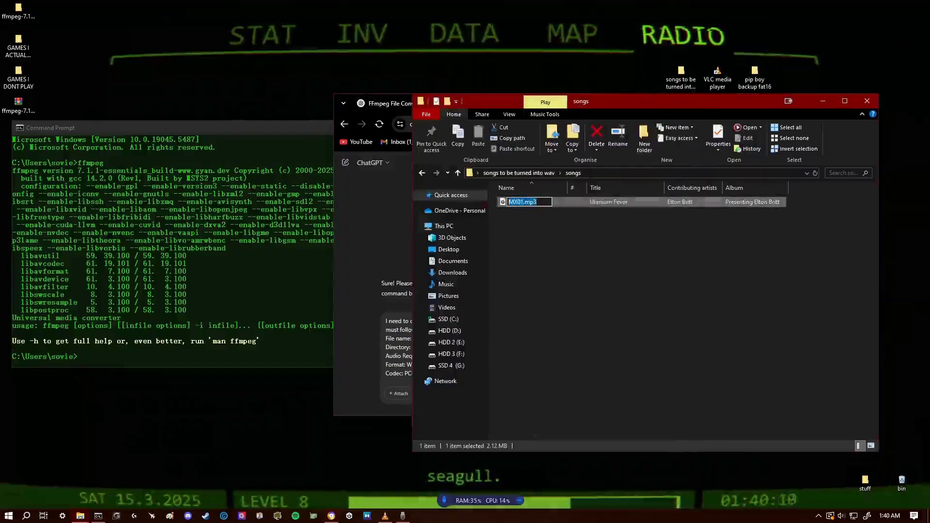
pyautogui.click(378, 248)
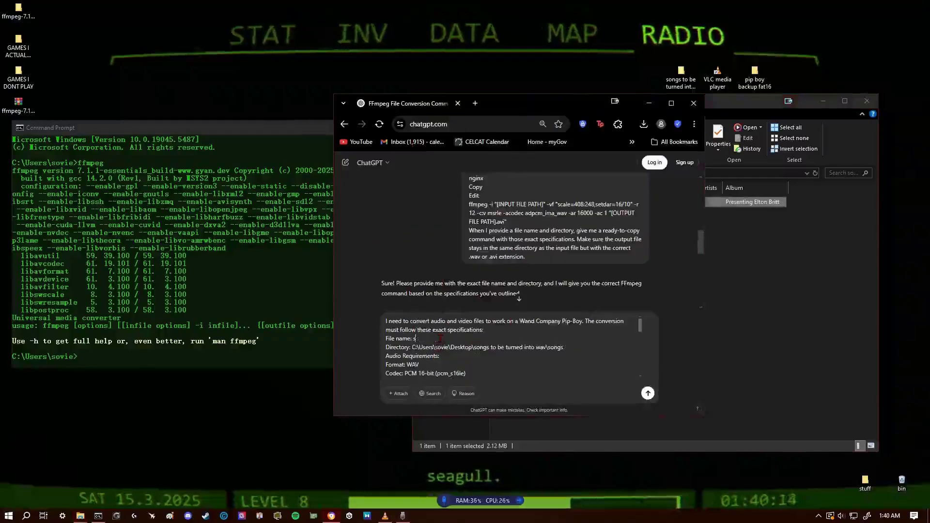
pyautogui.press('BackSpace')
pyautogui.hotkey('ctrl', 'v')
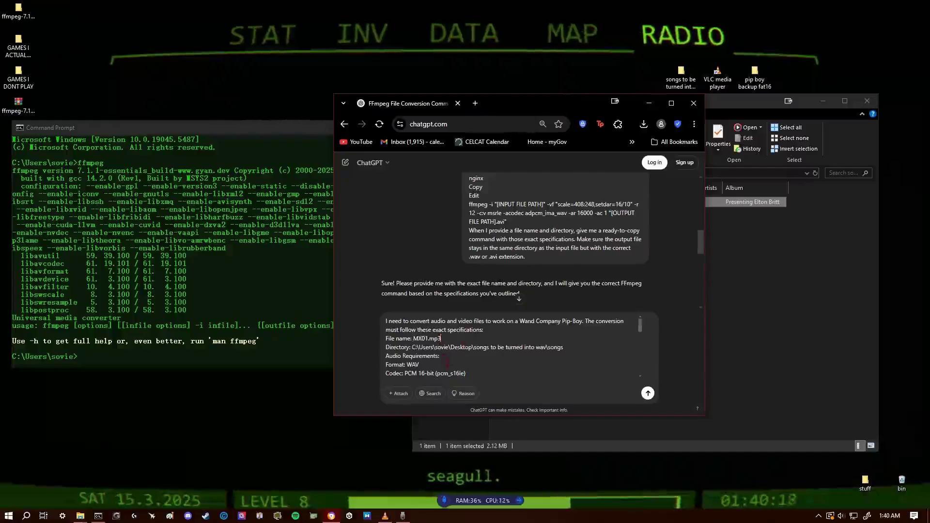
# Put the songs folder path after Directory and send the prompt.
pyautogui.moveTo(441, 356)
pyautogui.mouseDown()
pyautogui.moveTo(386, 356)
pyautogui.moveTo(564, 348)
pyautogui.mouseUp()
pyautogui.click(437, 356)
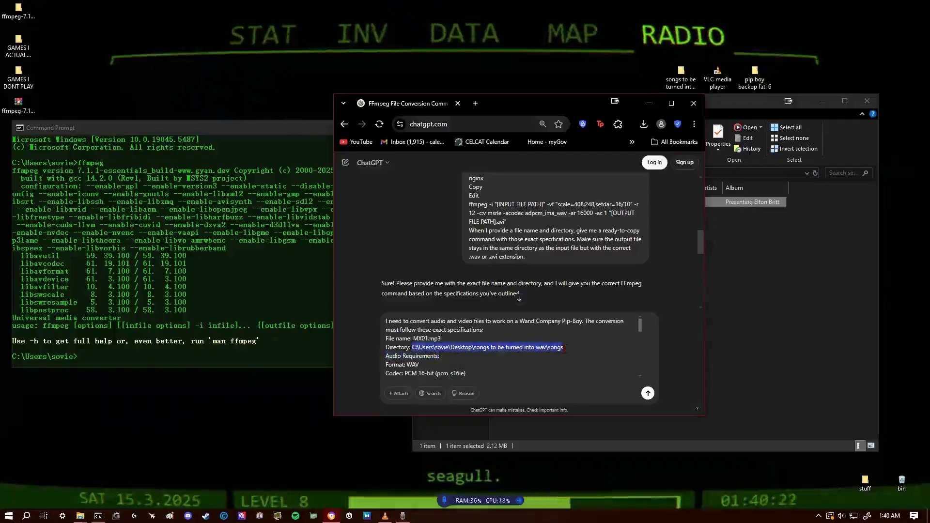
pyautogui.click(727, 290)
pyautogui.rightClick(616, 174)
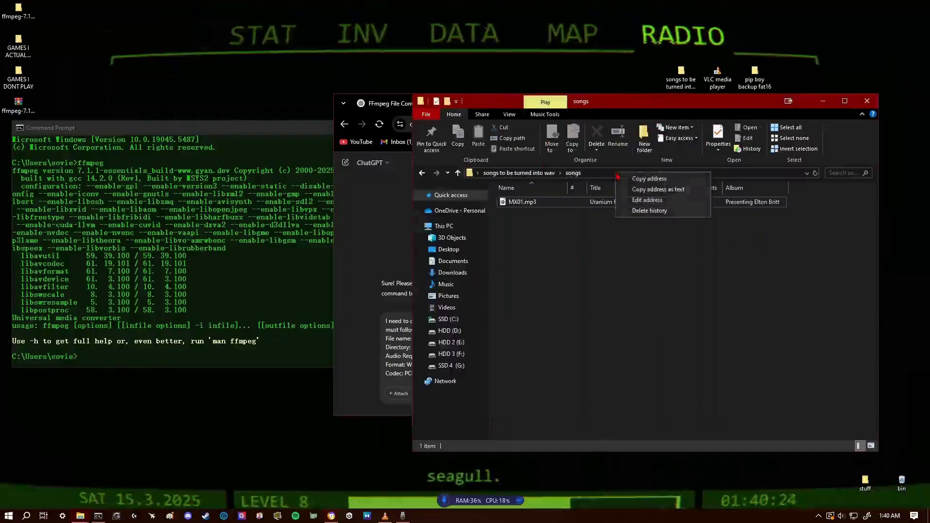
pyautogui.click(658, 189)
pyautogui.hotkey('alt', 'Tab')
pyautogui.hotkey('ctrl', 'v')
pyautogui.press('Return')
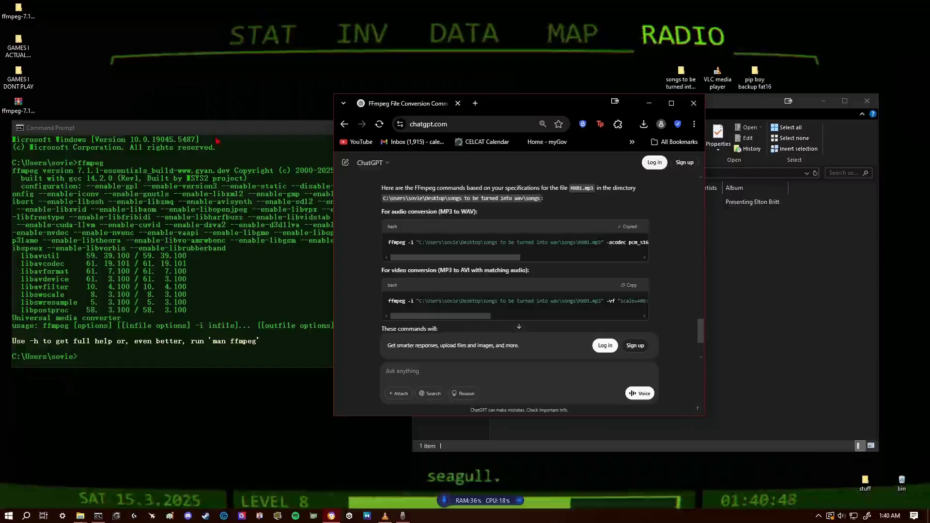
# Run the copied ffmpeg MP3-to-WAV command in Command Prompt.
pyautogui.moveTo(220, 133); pyautogui.dragTo(391, 108)
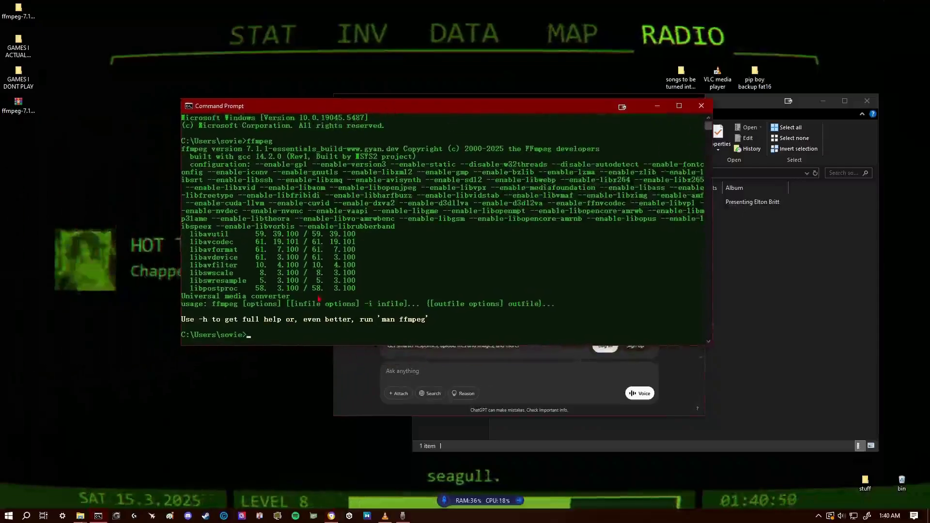
pyautogui.hotkey('ctrl', 'v')
pyautogui.press('Return')
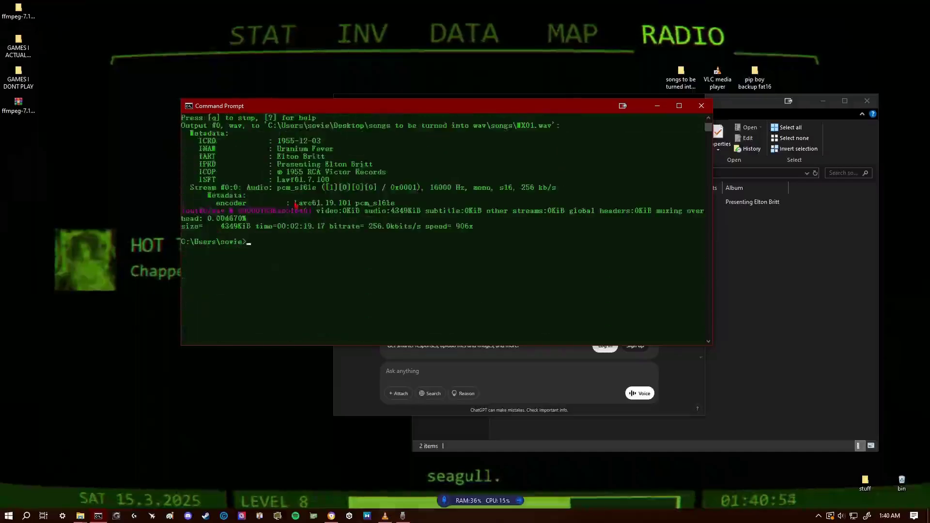
# Check the songs folder for the new MX01.wav beside MX01.mp3.
pyautogui.click(836, 293)
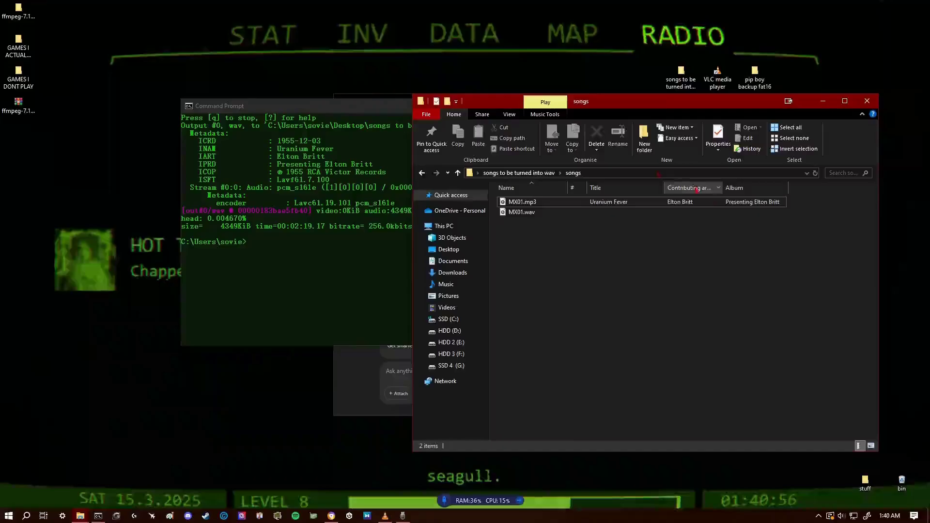
pyautogui.moveTo(551, 248); pyautogui.dragTo(526, 212)
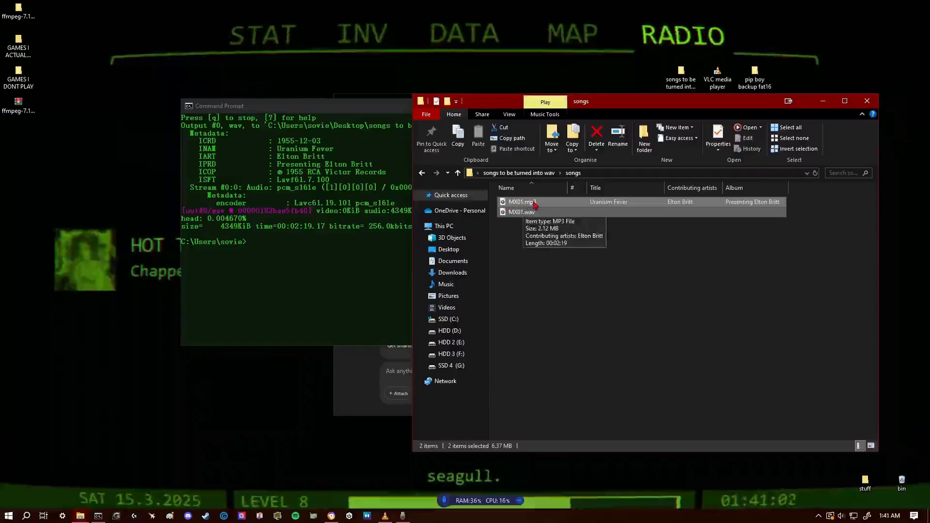
pyautogui.click(553, 240)
pyautogui.click(522, 212)
pyautogui.click(595, 138)
# Move MX01.wav into the pip boy RADIO folder, replacing the existing MX01.wav.
pyautogui.moveTo(682, 111); pyautogui.dragTo(369, 104)
pyautogui.doubleClick(755, 80)
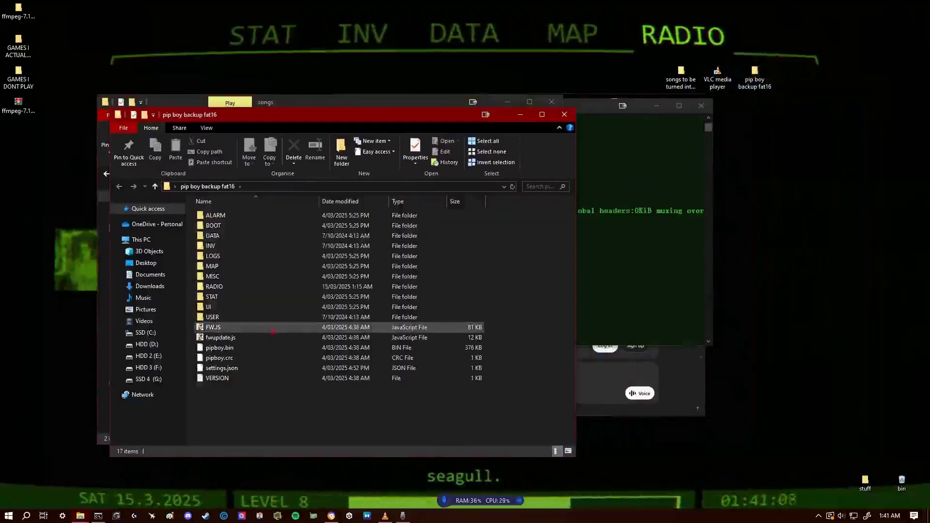
pyautogui.doubleClick(251, 287)
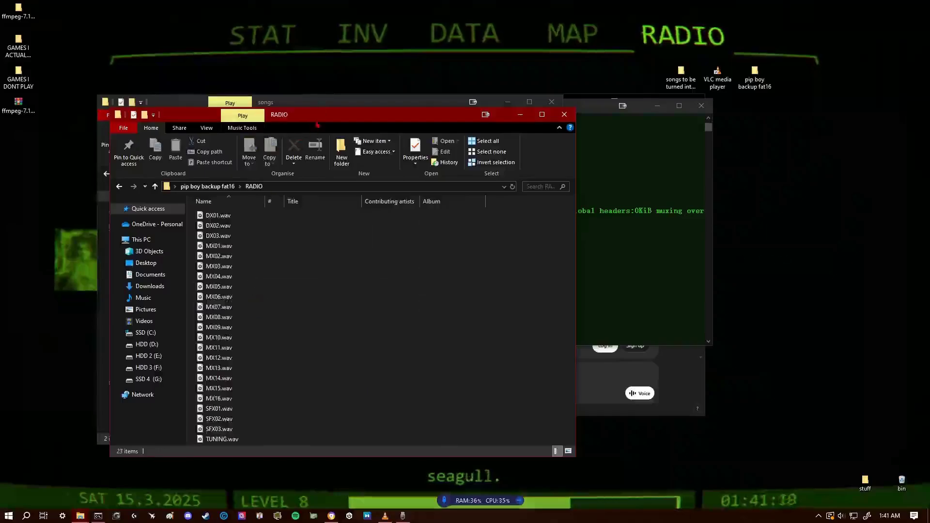
pyautogui.moveTo(364, 114); pyautogui.dragTo(669, 101)
pyautogui.click(249, 240)
pyautogui.click(219, 215)
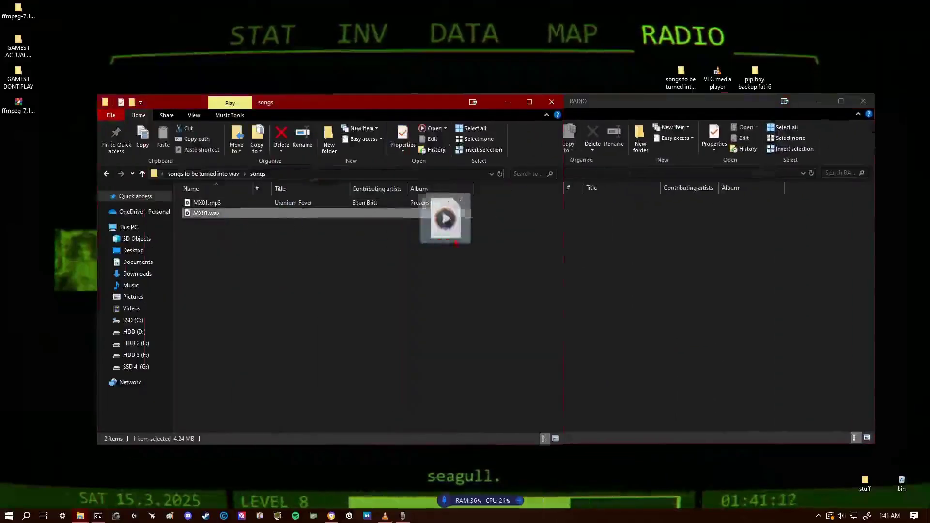
pyautogui.moveTo(218, 221); pyautogui.dragTo(701, 247)
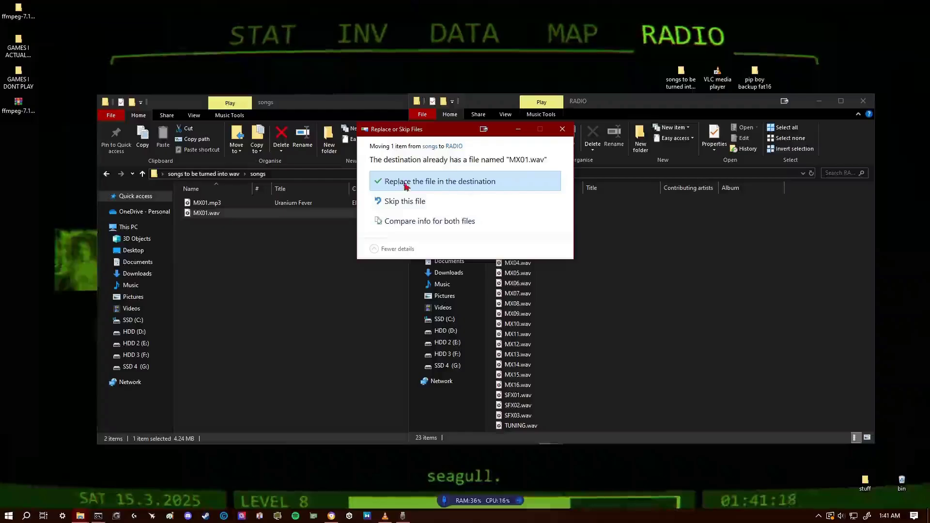
pyautogui.click(446, 181)
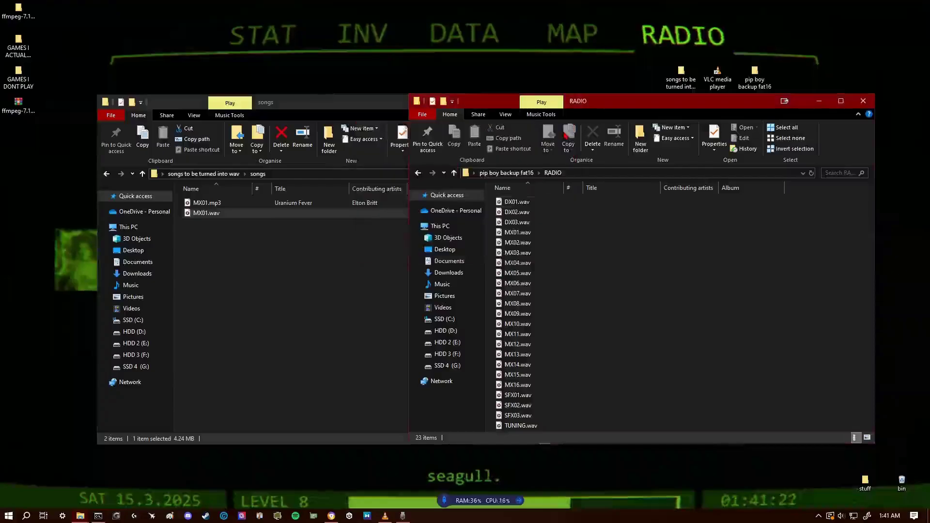
# Close the RADIO and songs windows and nudge the command window left.
pyautogui.click(862, 100)
pyautogui.click(759, 81)
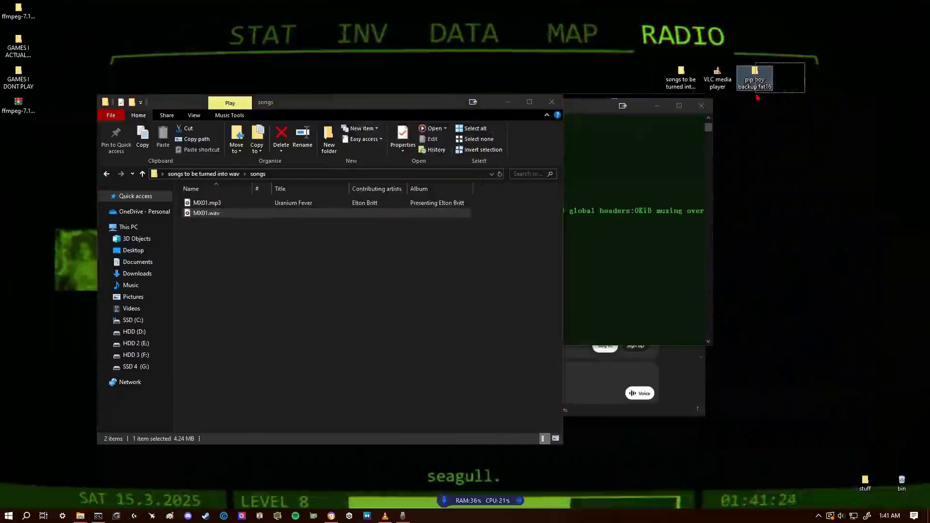
pyautogui.click(789, 118)
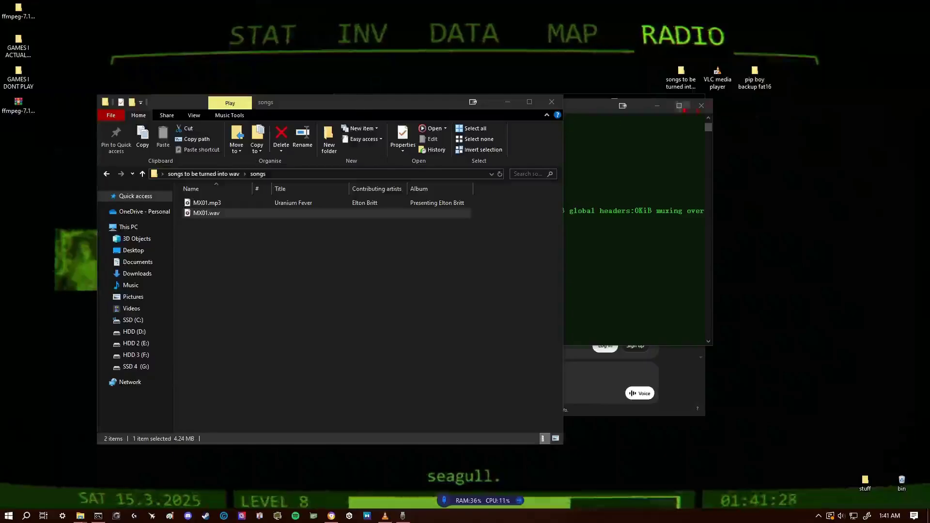
pyautogui.click(551, 102)
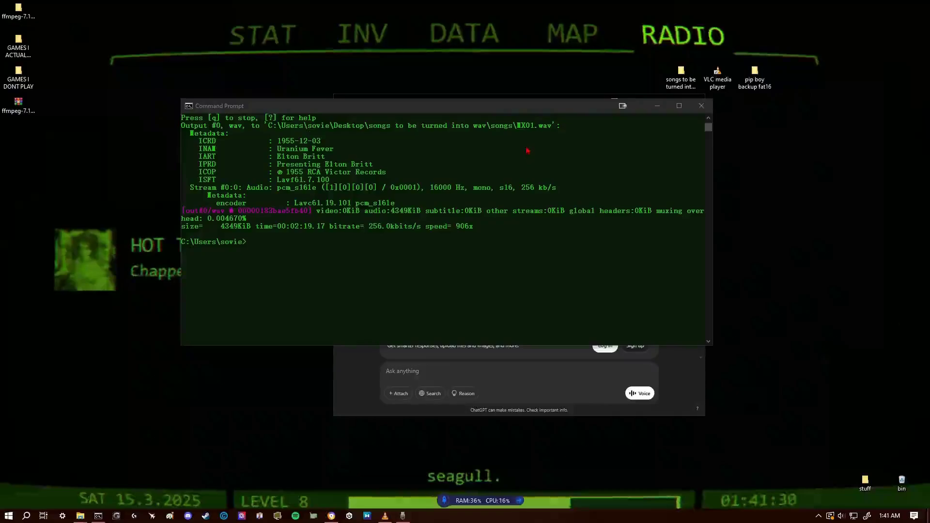
pyautogui.moveTo(551, 108); pyautogui.dragTo(449, 104)
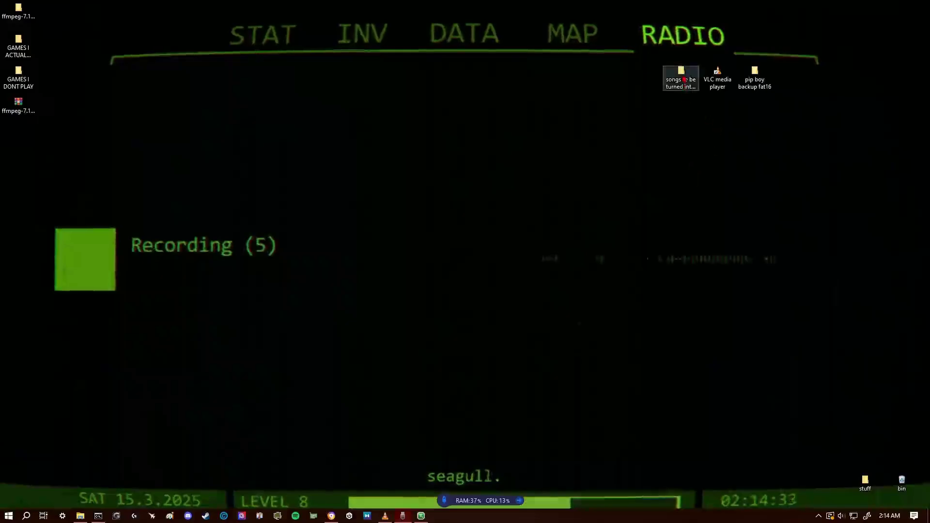
# Open video.mp4 from the songs subfolder to check it.
pyautogui.doubleClick(681, 77)
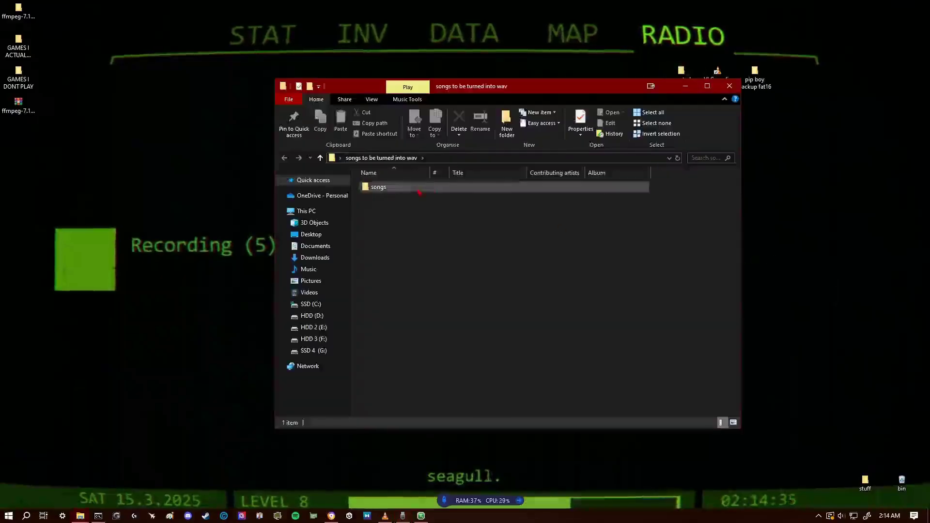
pyautogui.doubleClick(426, 190)
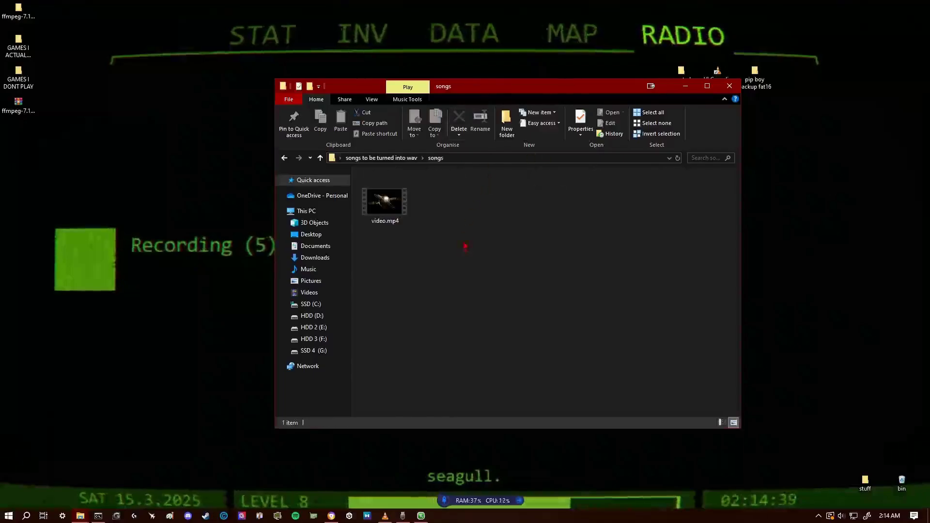
pyautogui.moveTo(465, 241); pyautogui.dragTo(400, 202)
pyautogui.doubleClick(400, 203)
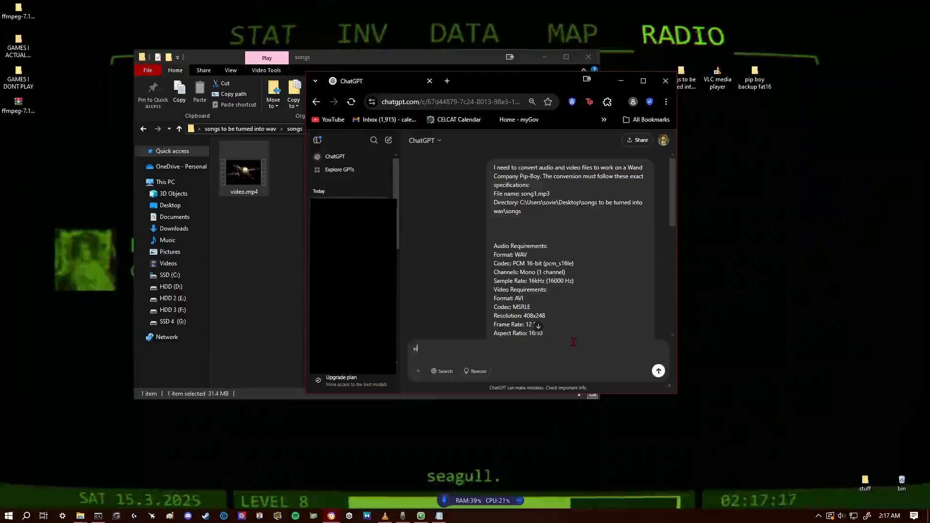
pyautogui.write('ideo name')
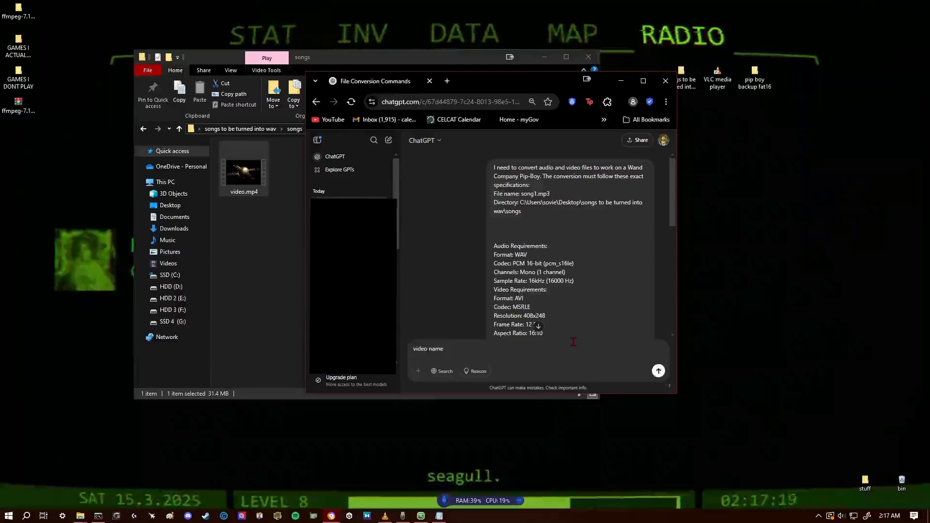
pyautogui.write(' s.')
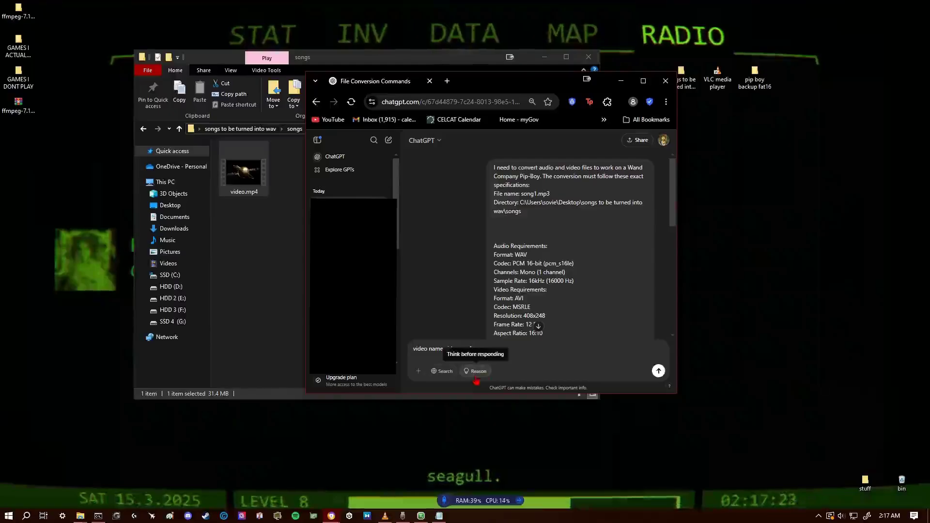
# Copy the songs folder path and send the video file name to ChatGPT.
pyautogui.click(272, 288)
pyautogui.click(382, 130)
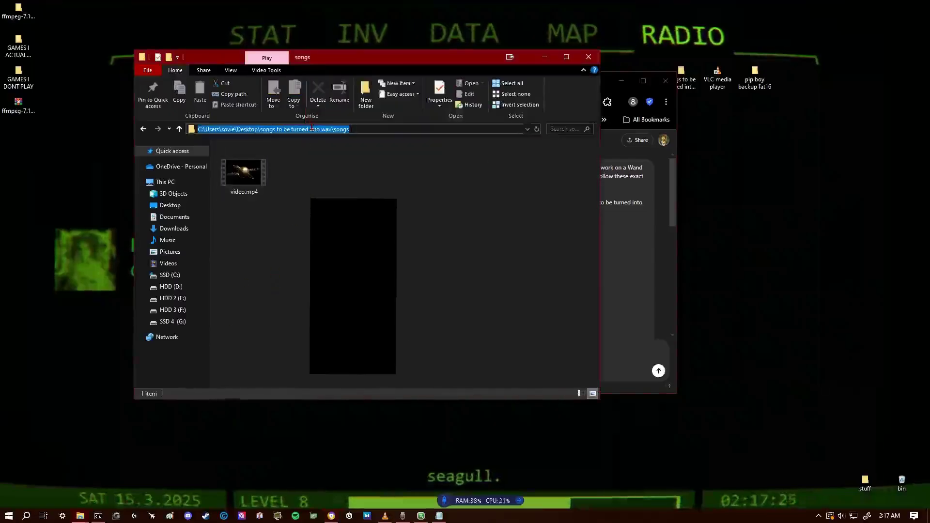
pyautogui.rightClick(380, 129)
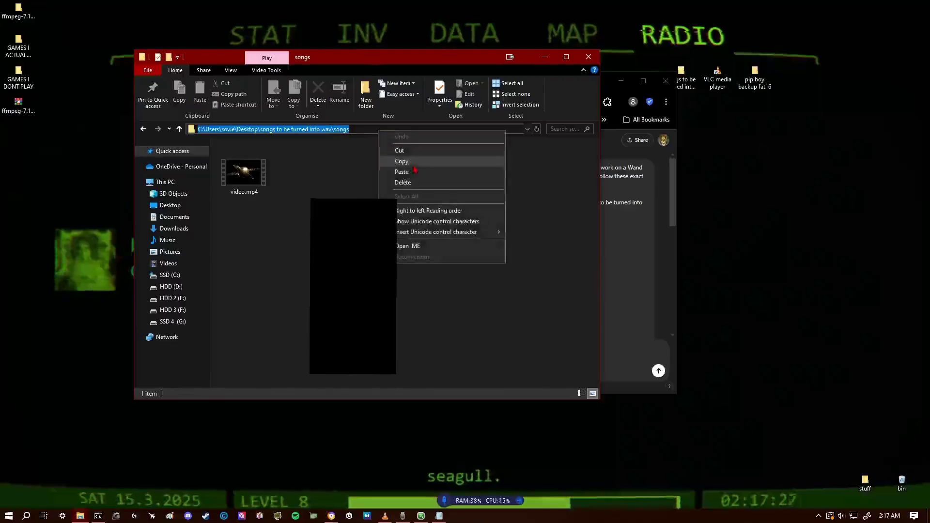
pyautogui.click(411, 167)
pyautogui.click(650, 307)
pyautogui.scroll(-10, 568, 319)
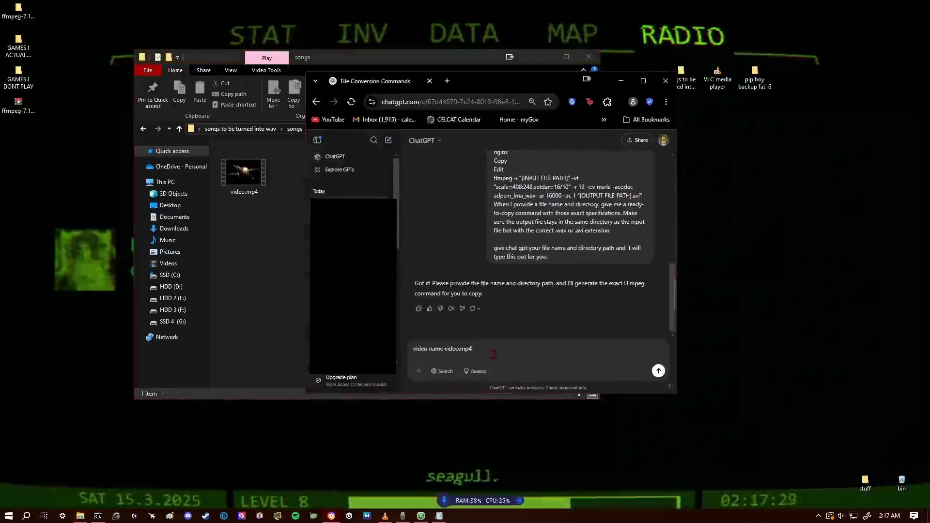
pyautogui.press('Return')
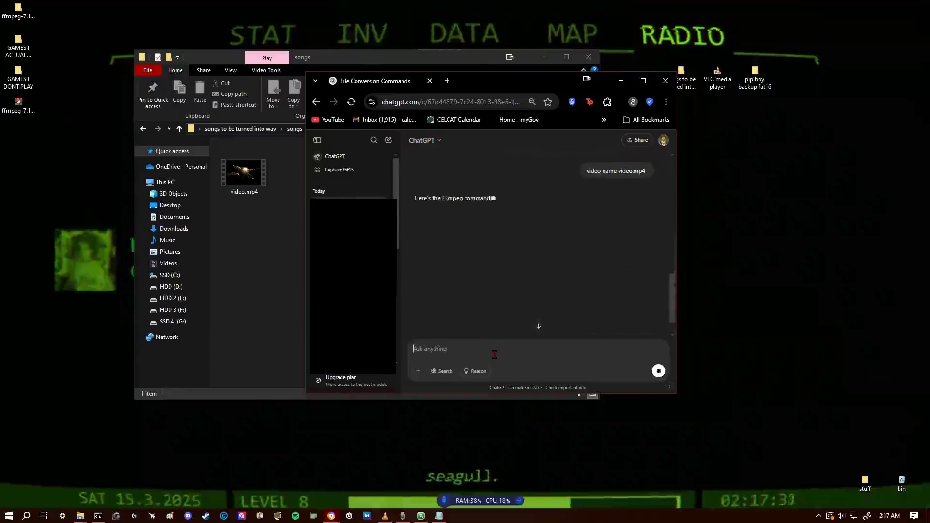
pyautogui.write('file')
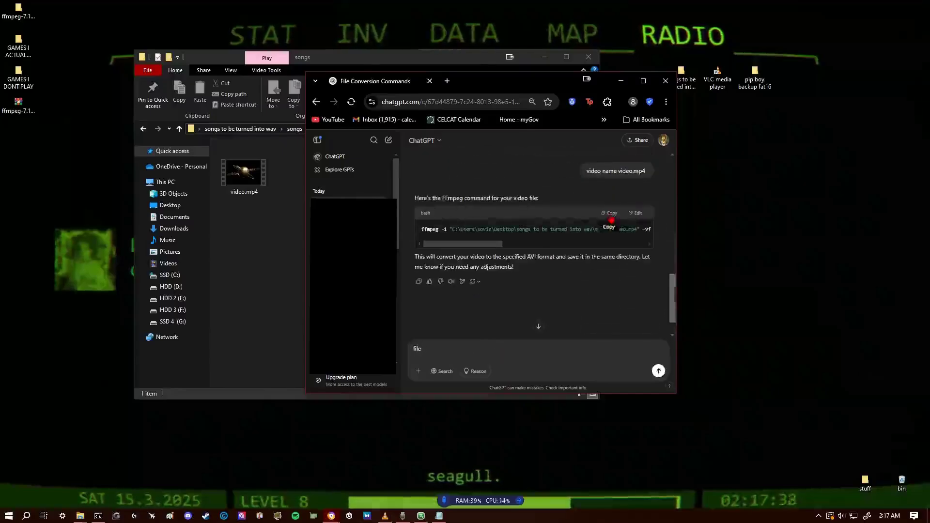
# Run ChatGPT's ffmpeg video.mp4-to-AVI command in Command Prompt, then minimize it.
pyautogui.click(609, 213)
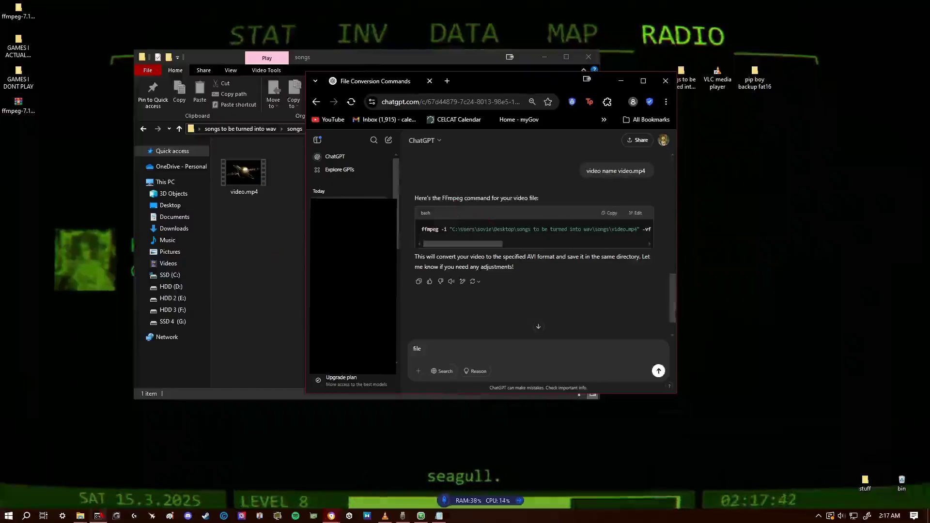
pyautogui.click(98, 516)
pyautogui.rightClick(205, 255)
pyautogui.press('Return')
pyautogui.click(555, 102)
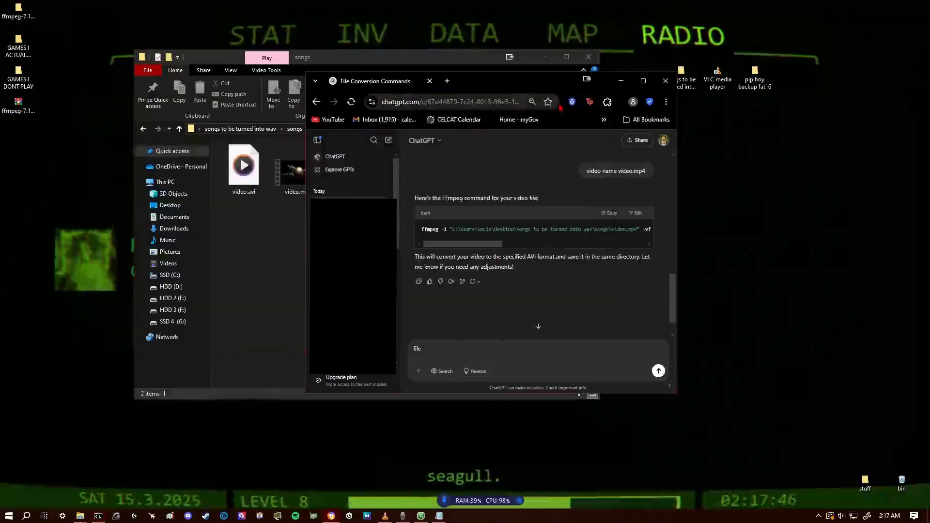
pyautogui.click(621, 81)
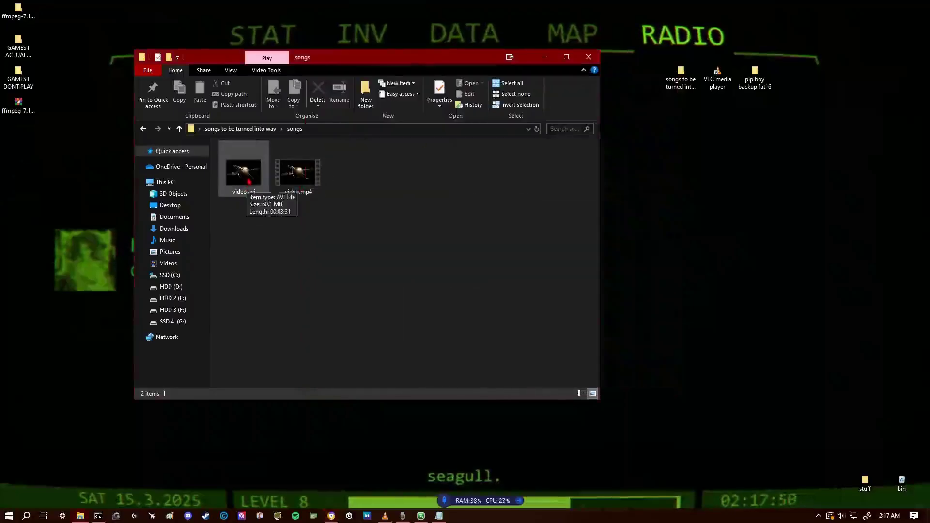
pyautogui.doubleClick(249, 182)
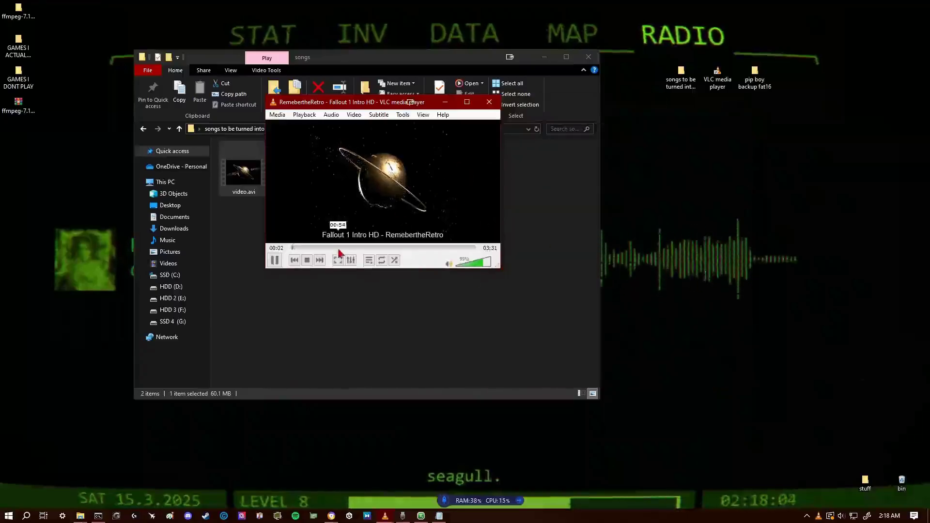
pyautogui.click(376, 248)
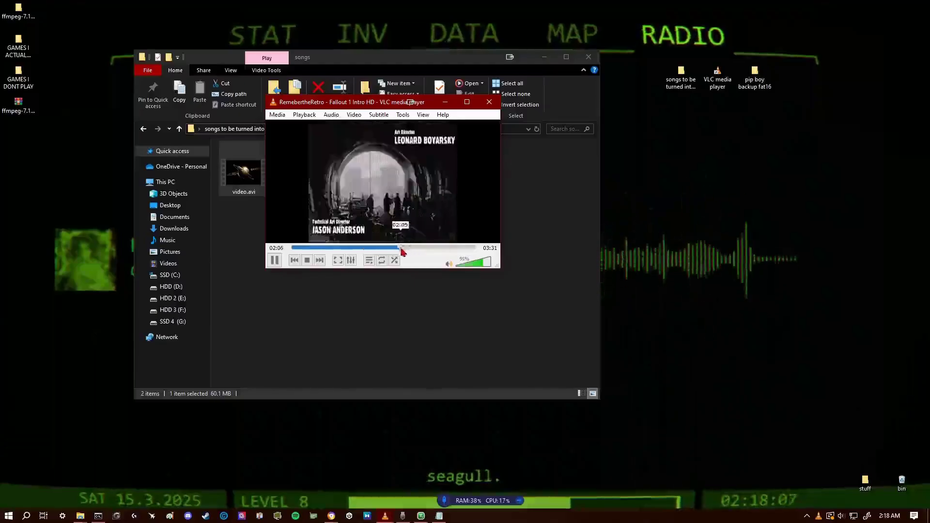
pyautogui.click(370, 247)
pyautogui.click(341, 249)
pyautogui.press('space')
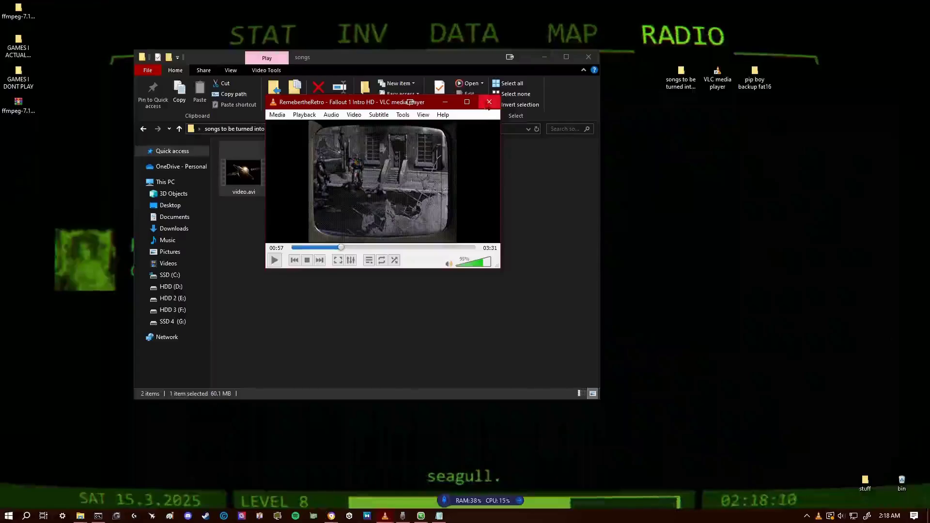
pyautogui.click(489, 102)
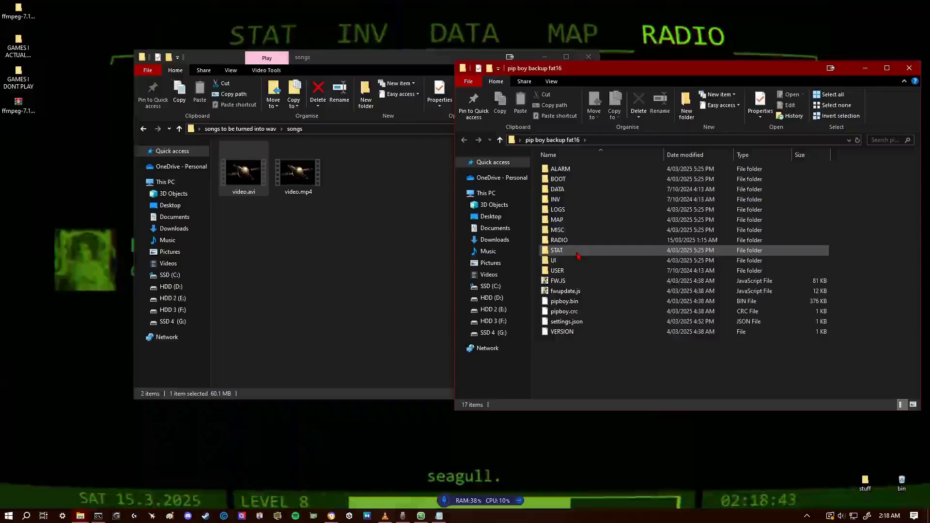
# Open the pip boy backup fat16 MISC folder.
pyautogui.doubleClick(584, 250)
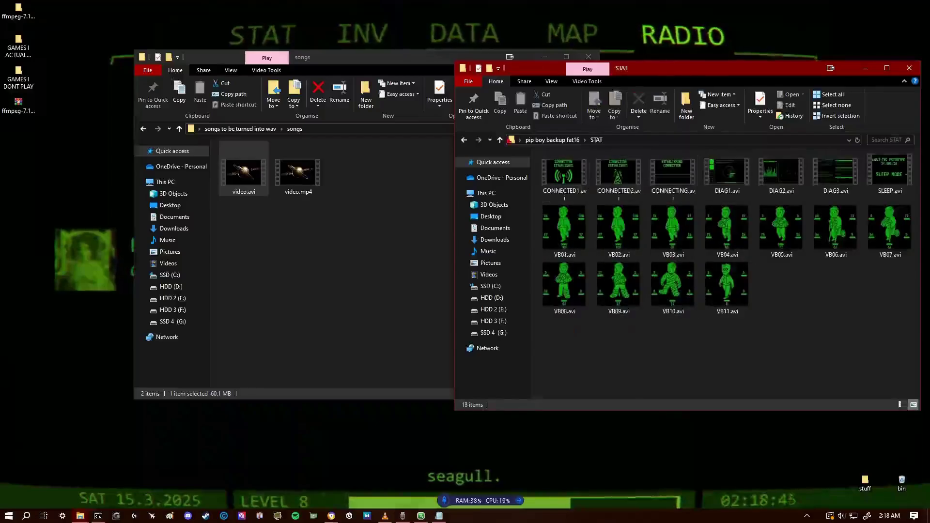
pyautogui.press('BackSpace')
pyautogui.doubleClick(567, 235)
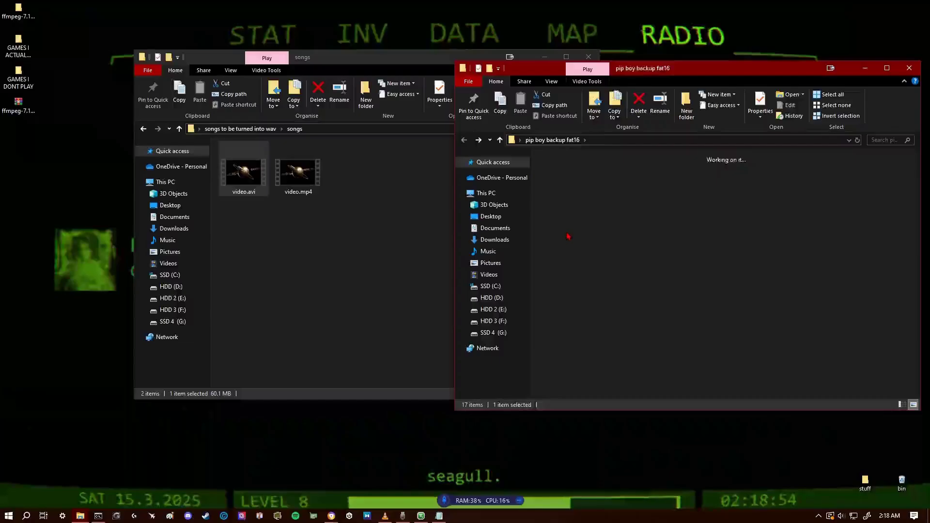
pyautogui.moveTo(557, 232)
pyautogui.mouseDown()
pyautogui.moveTo(763, 203)
pyautogui.moveTo(872, 218)
pyautogui.moveTo(550, 220)
pyautogui.mouseUp()
pyautogui.click(840, 278)
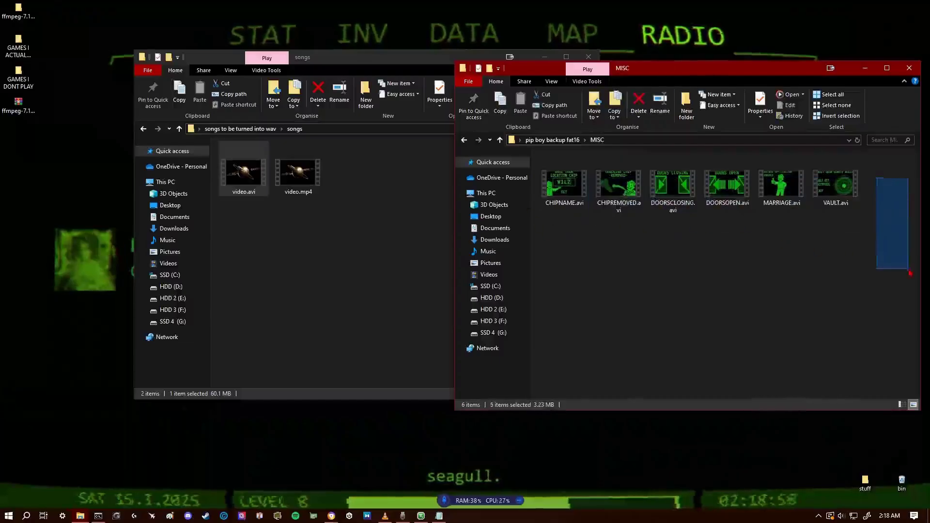
# Move video.avi into MISC, delete it, and close the songs window.
pyautogui.moveTo(277, 272); pyautogui.dragTo(243, 178)
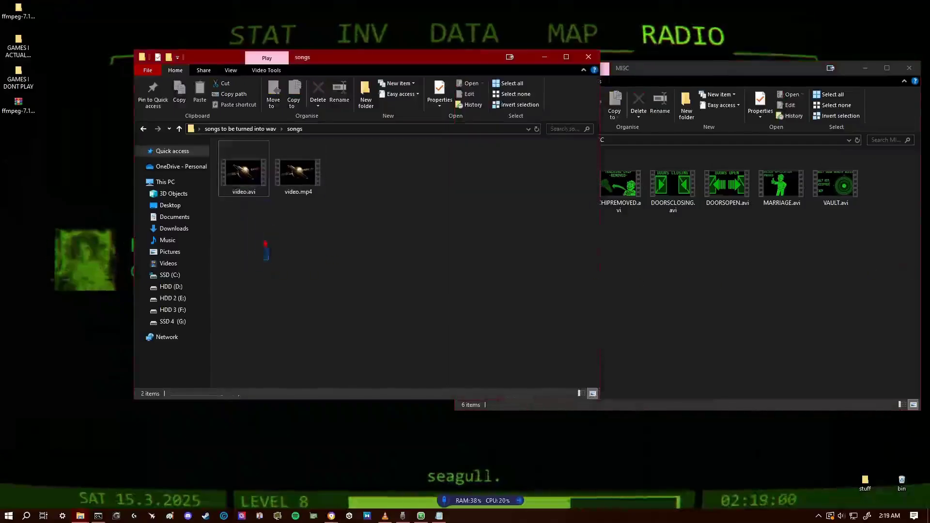
pyautogui.moveTo(264, 247)
pyautogui.mouseDown()
pyautogui.moveTo(249, 173)
pyautogui.moveTo(730, 333)
pyautogui.moveTo(901, 204)
pyautogui.mouseUp()
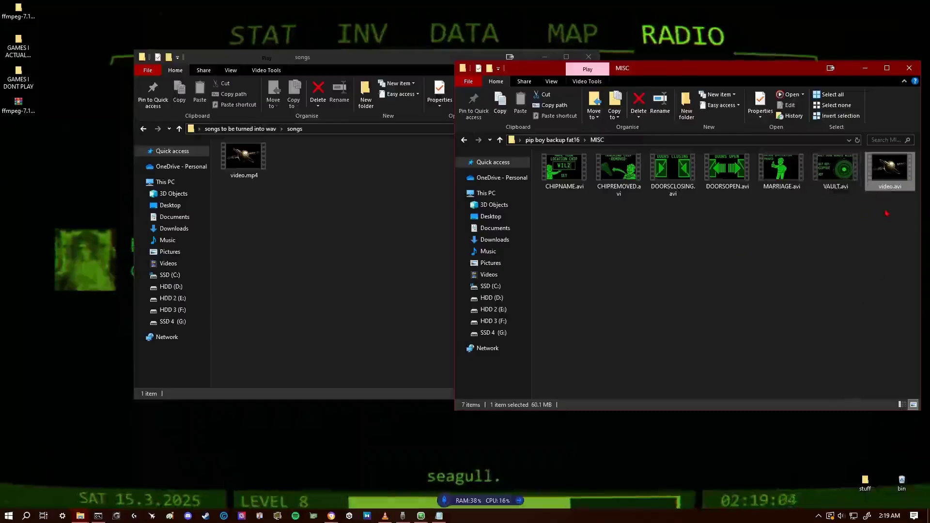
pyautogui.rightClick(890, 169)
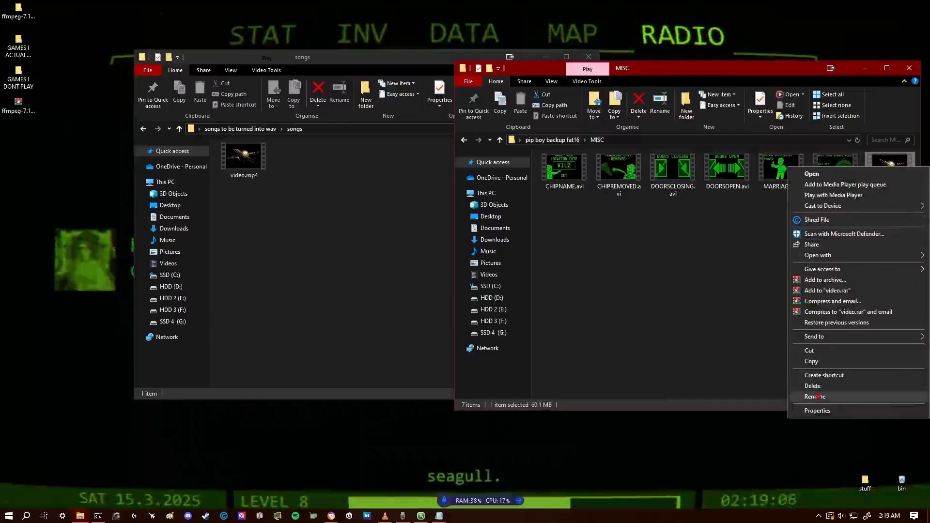
pyautogui.click(844, 387)
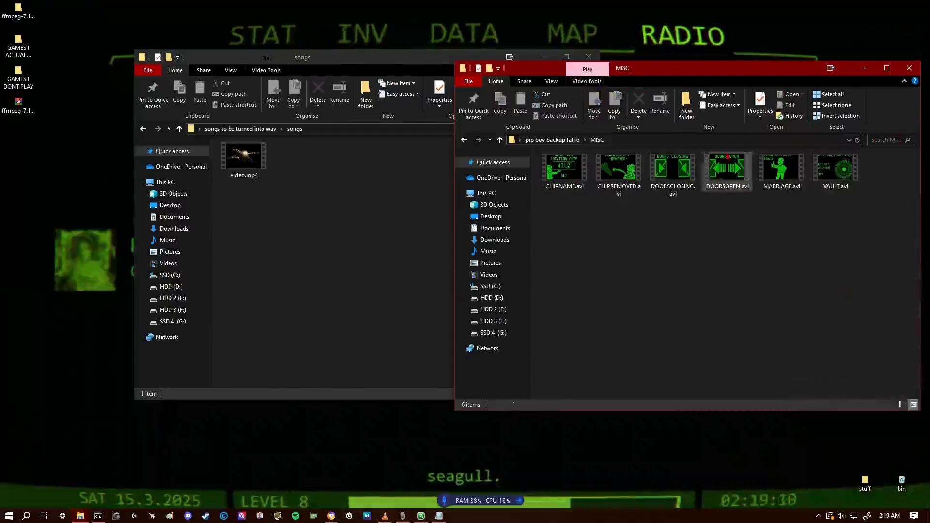
pyautogui.moveTo(297, 208); pyautogui.dragTo(276, 174)
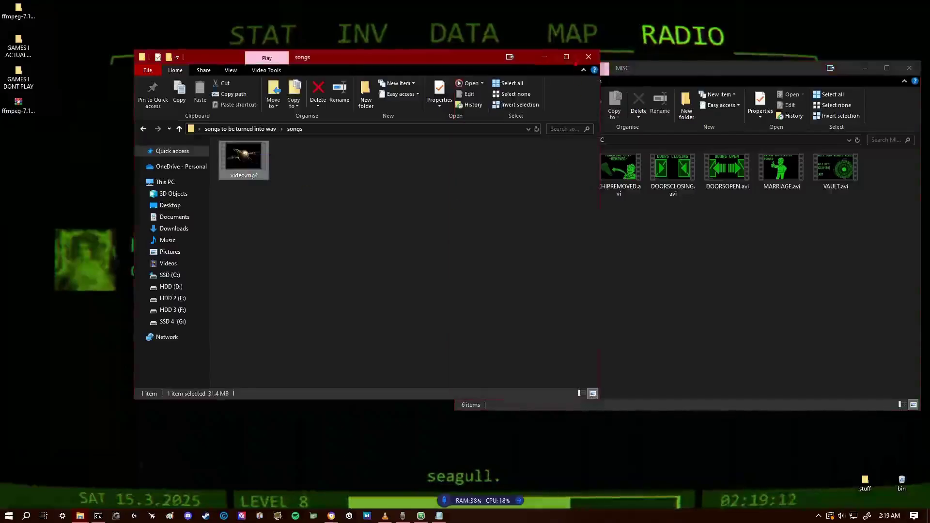
pyautogui.click(587, 57)
pyautogui.moveTo(726, 68); pyautogui.dragTo(509, 82)
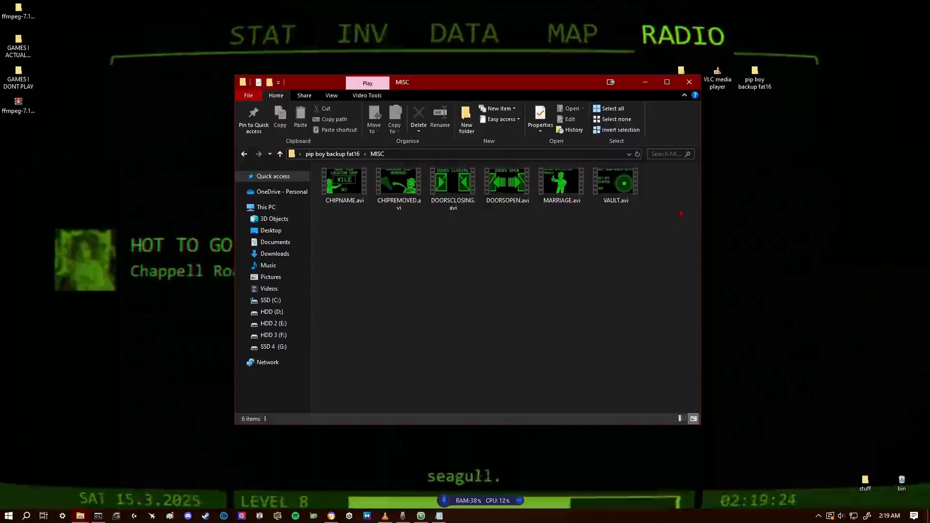
pyautogui.moveTo(650, 252); pyautogui.dragTo(320, 195)
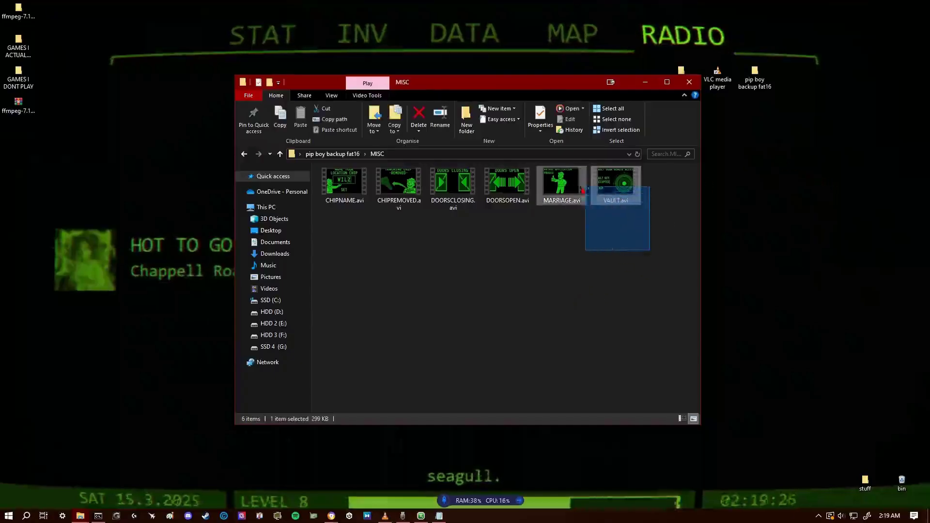
pyautogui.moveTo(321, 195); pyautogui.dragTo(358, 231)
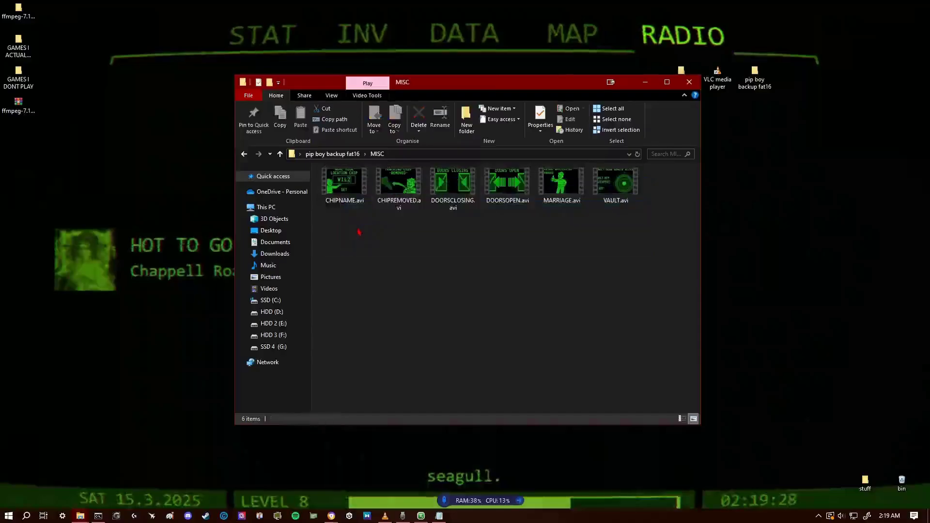